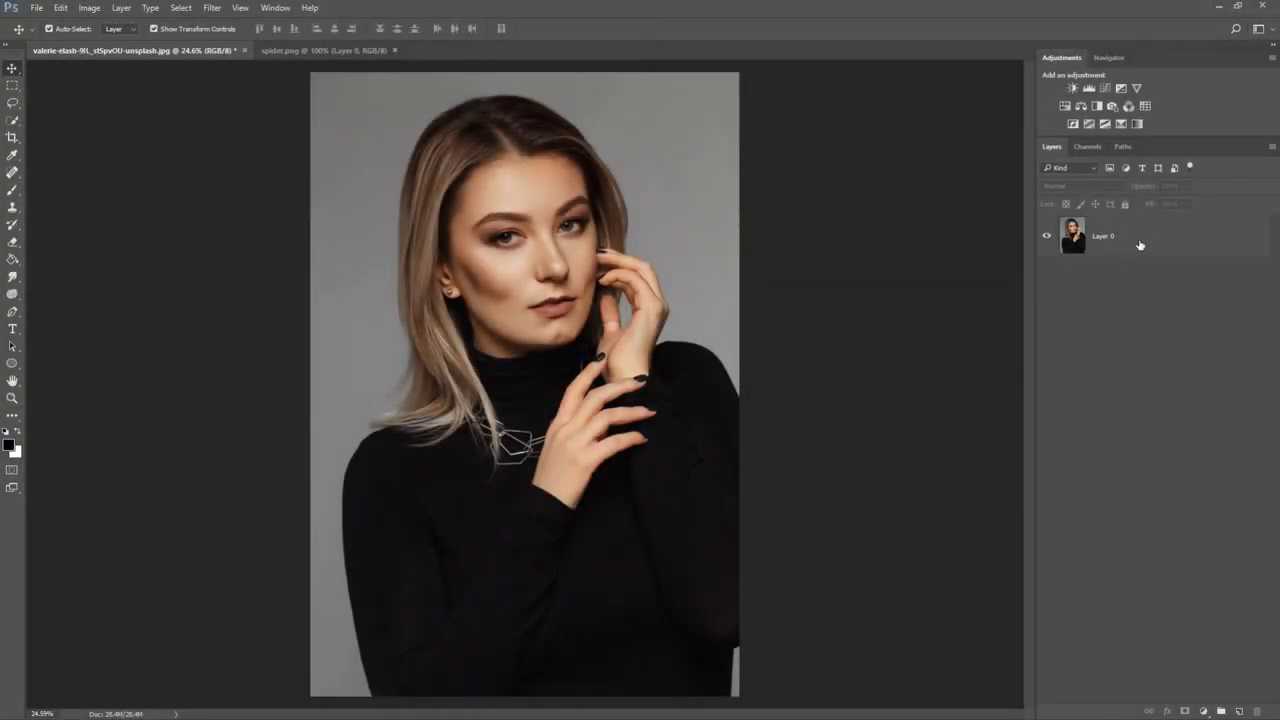
Step: Select the portrait's Layer 0 and bring up the fill and adjustment layer list
click(1140, 245)
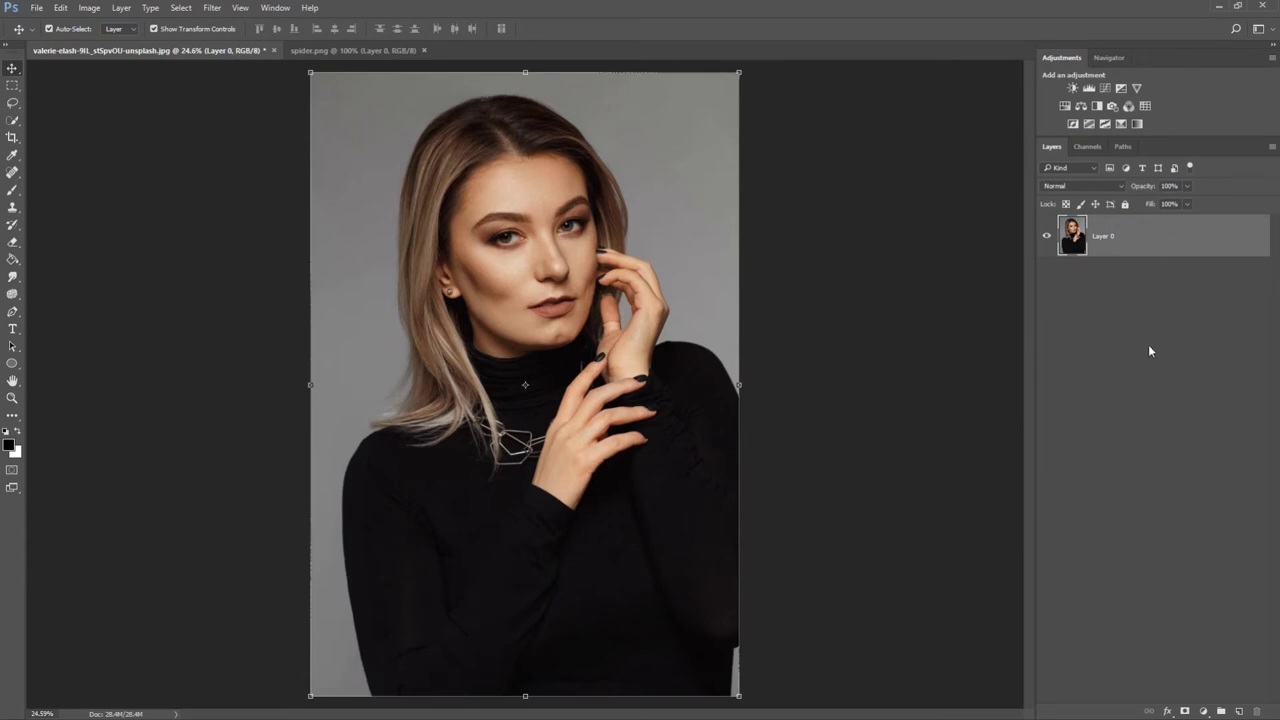
click(1203, 710)
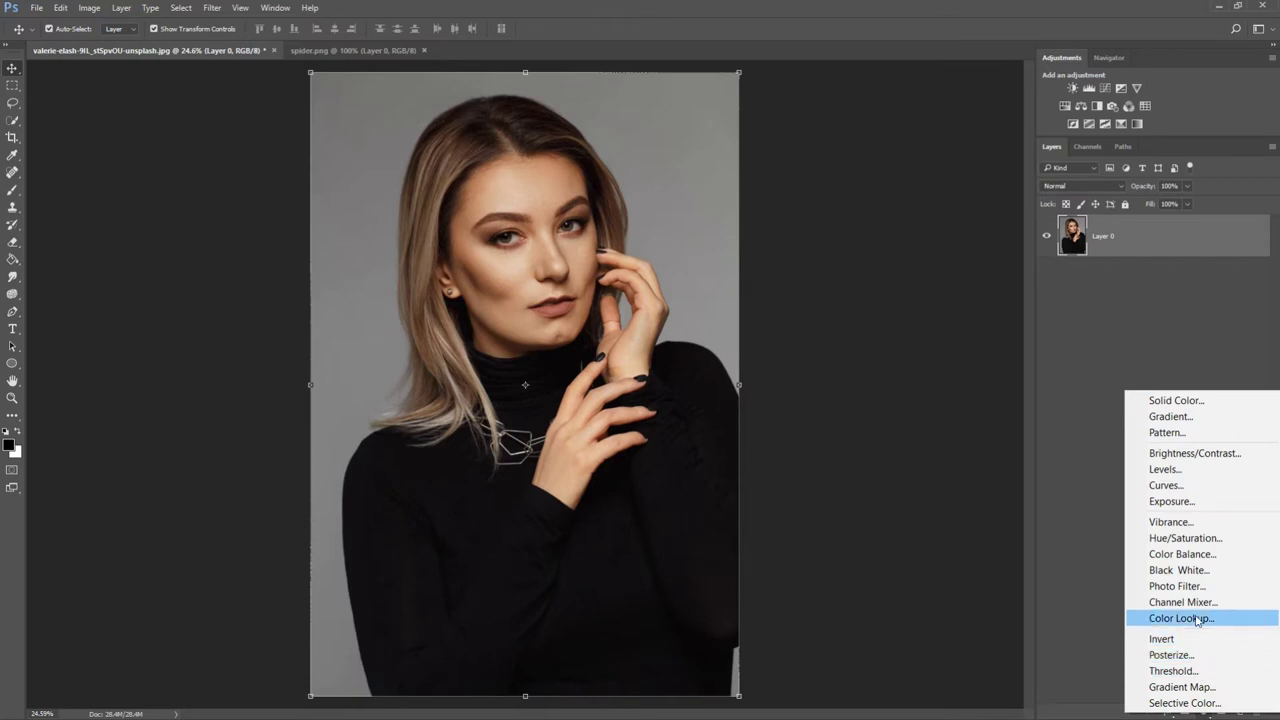
Step: Add a Brightness/Contrast layer at brightness -150, contrast 100, then zoom in on the face
click(1201, 456)
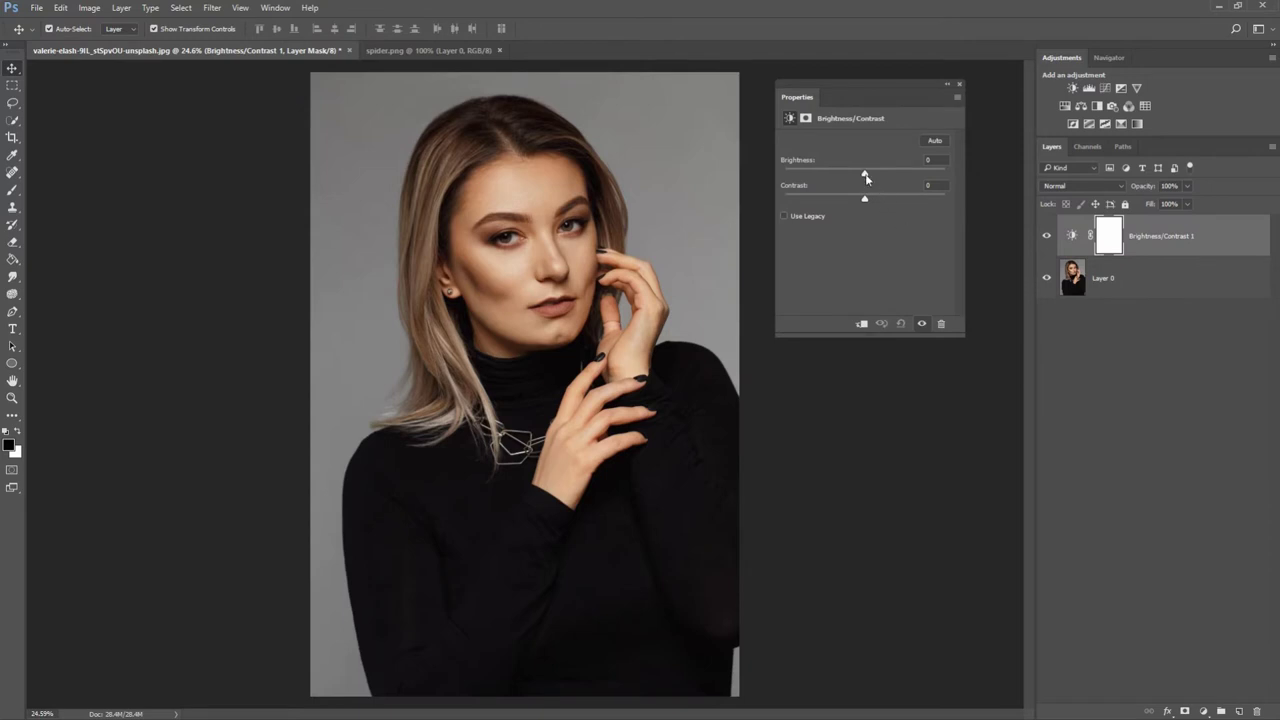
drag(866, 178, 784, 180)
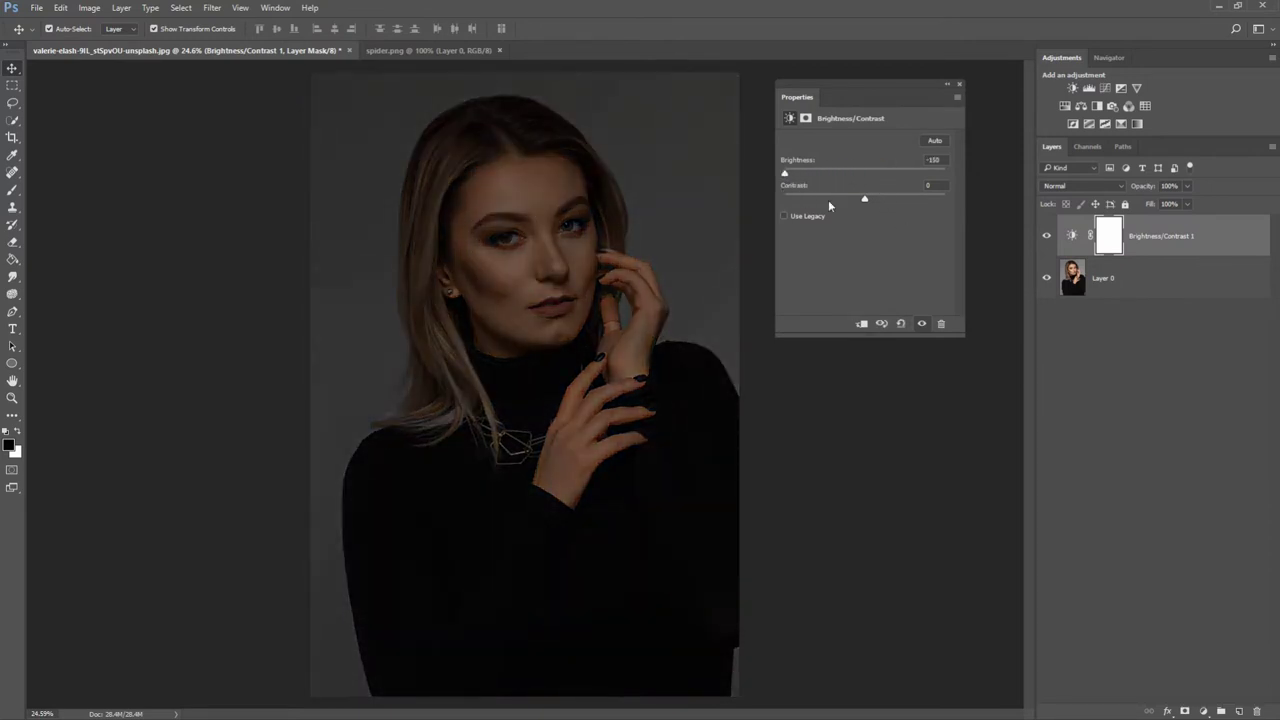
drag(864, 202, 862, 200)
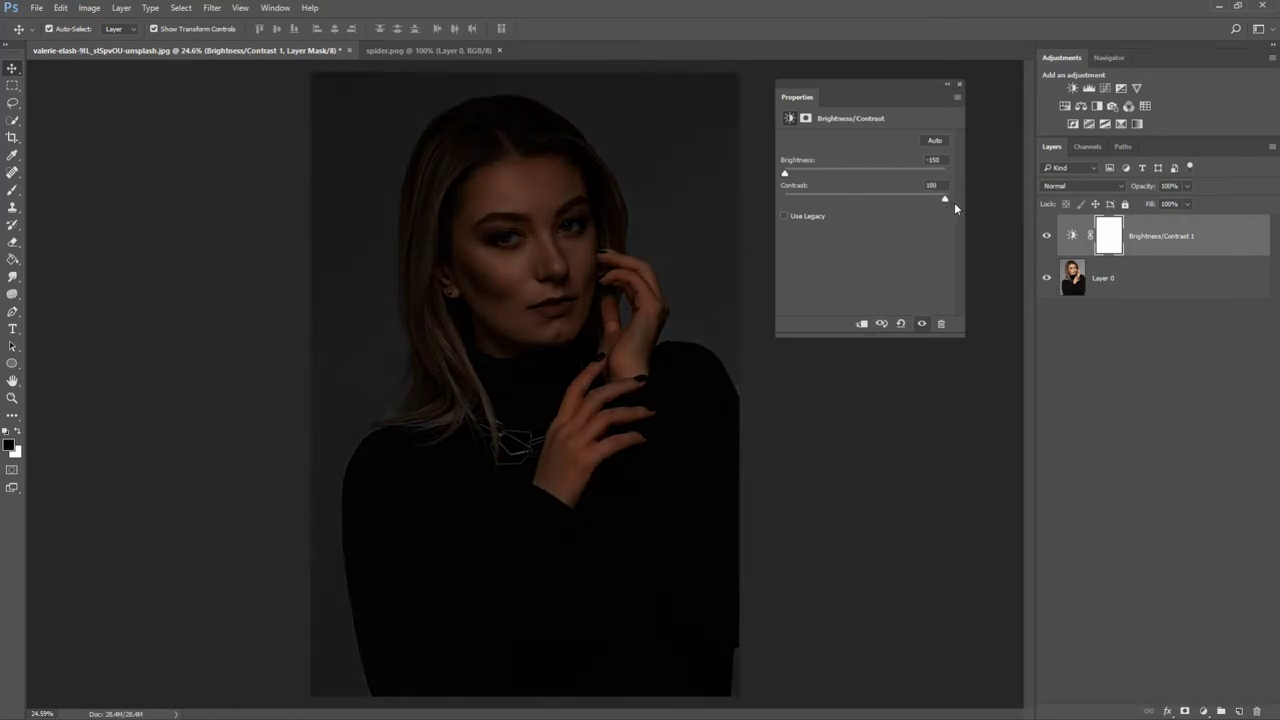
click(960, 86)
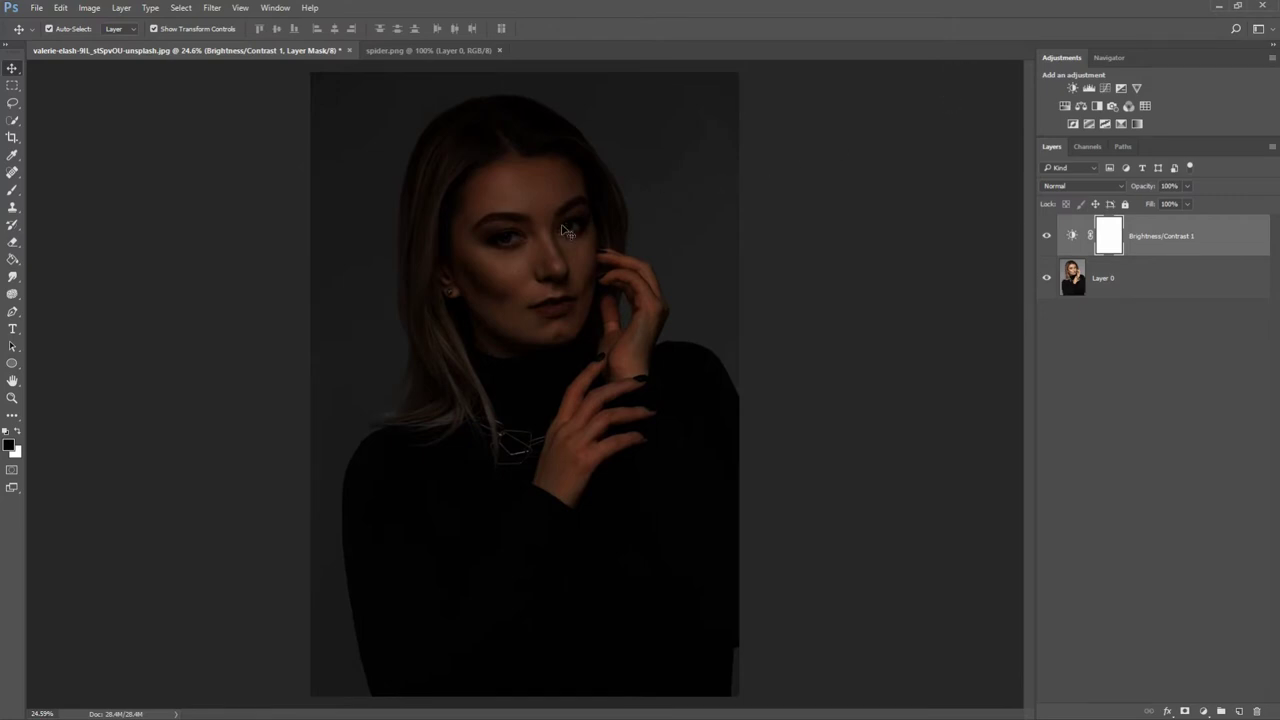
scroll(560, 233, up, 2)
scroll(558, 237, up, 2)
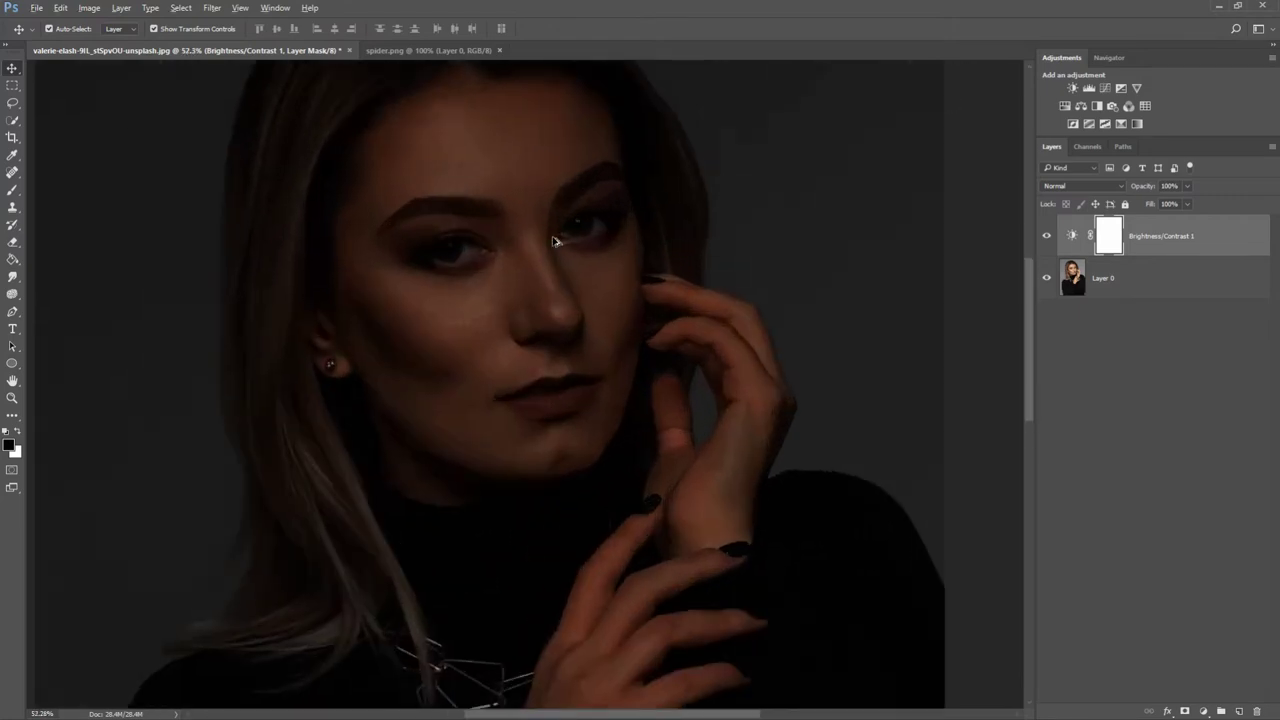
scroll(555, 241, up, 2)
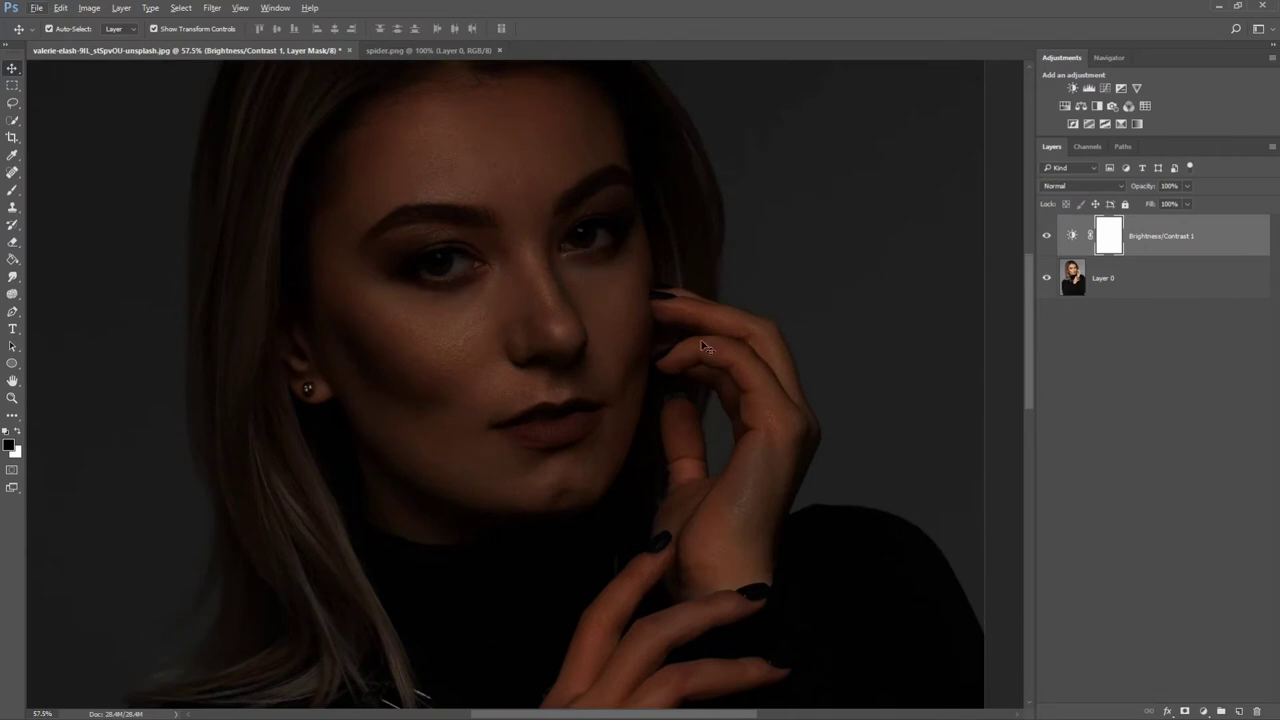
Step: Add a colorized Hue/Saturation layer with hue 183 and saturation 100 for a teal tint
click(1203, 711)
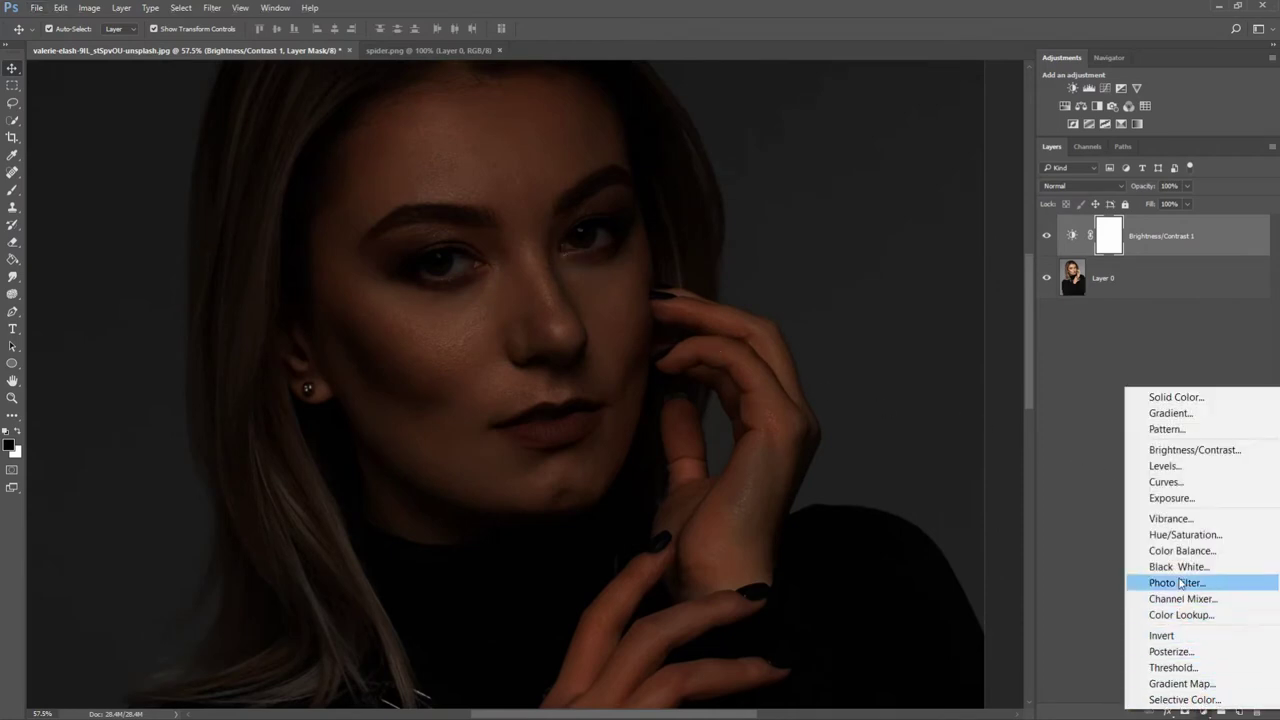
click(1180, 538)
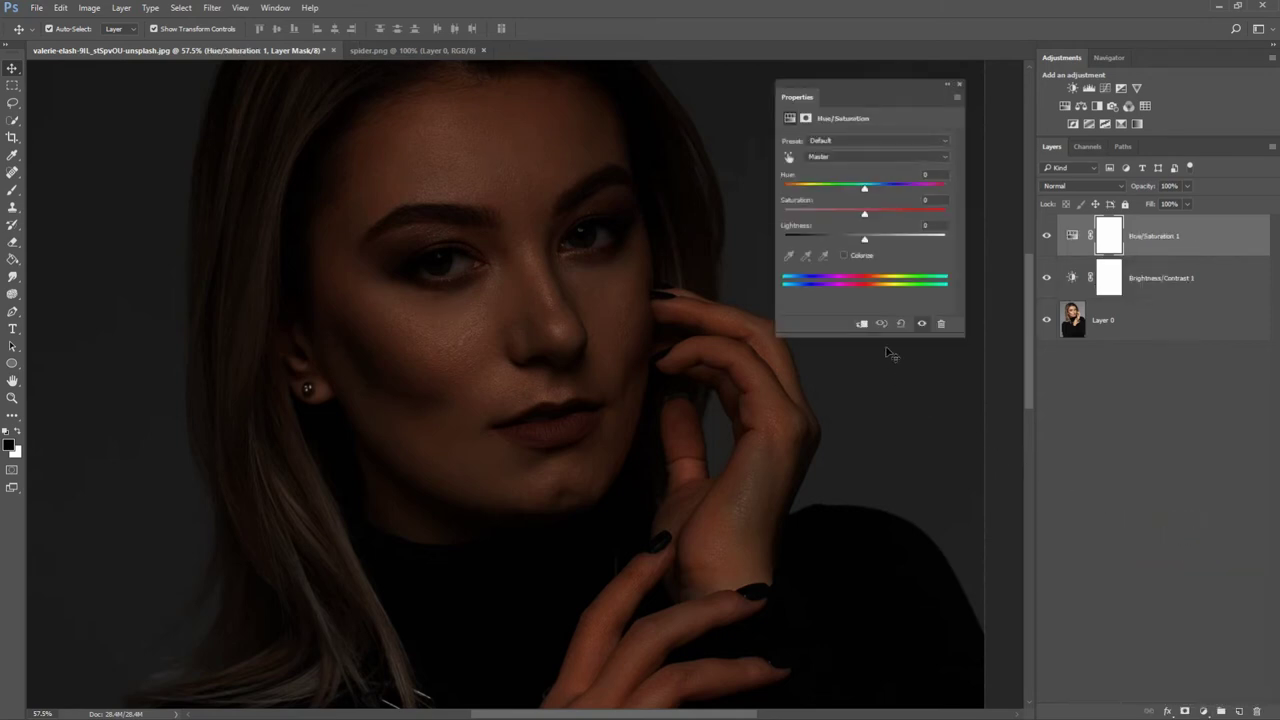
click(853, 257)
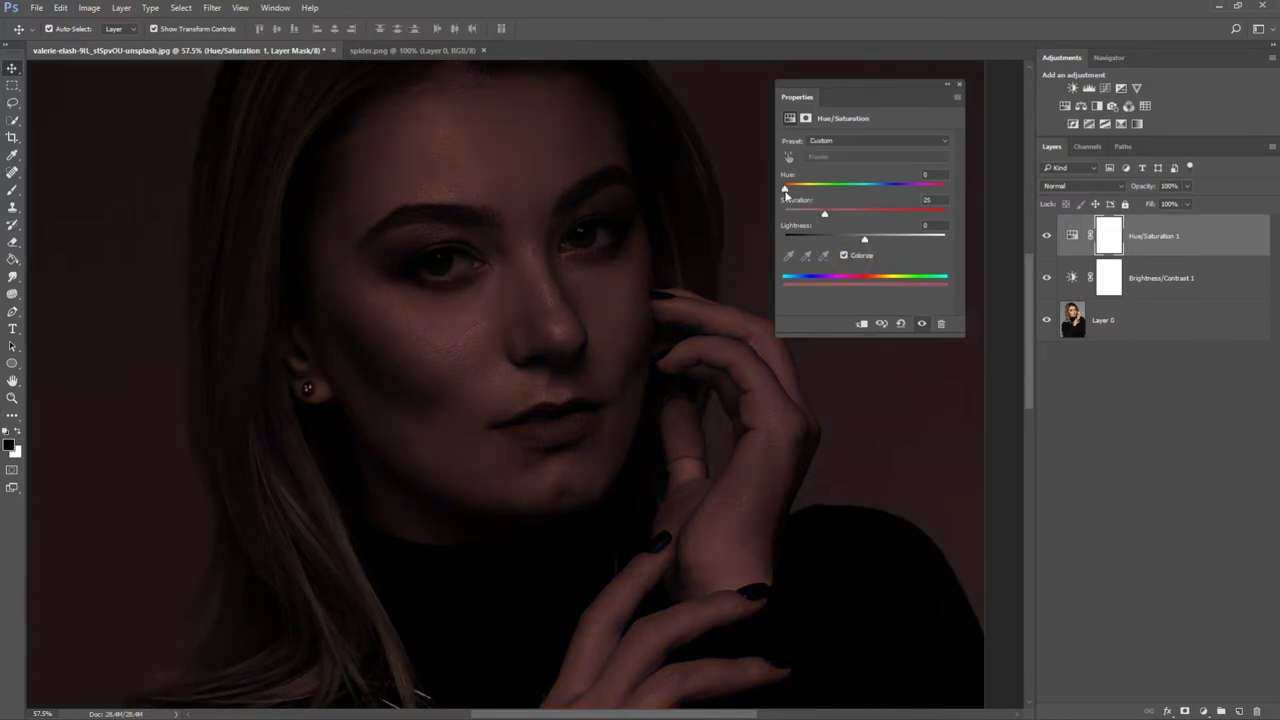
drag(785, 190, 868, 193)
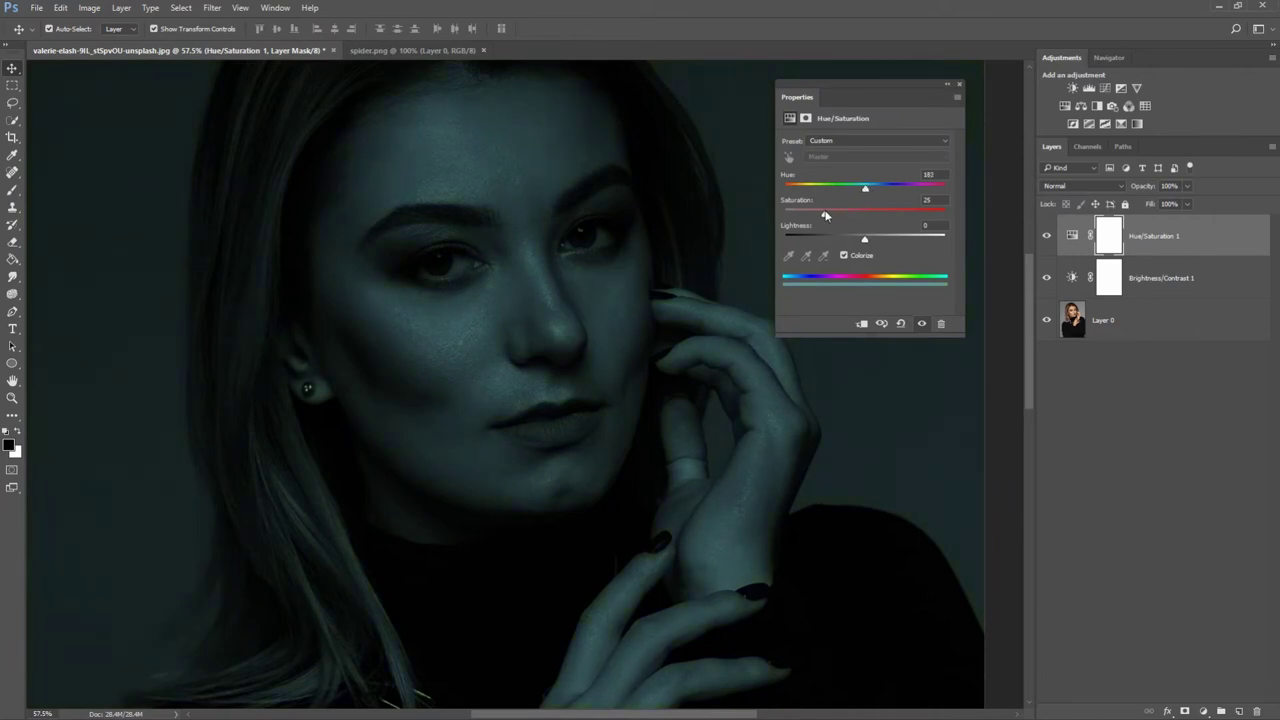
mouse_move(825, 215)
mouse_down()
mouse_move(926, 212)
mouse_move(956, 226)
mouse_up()
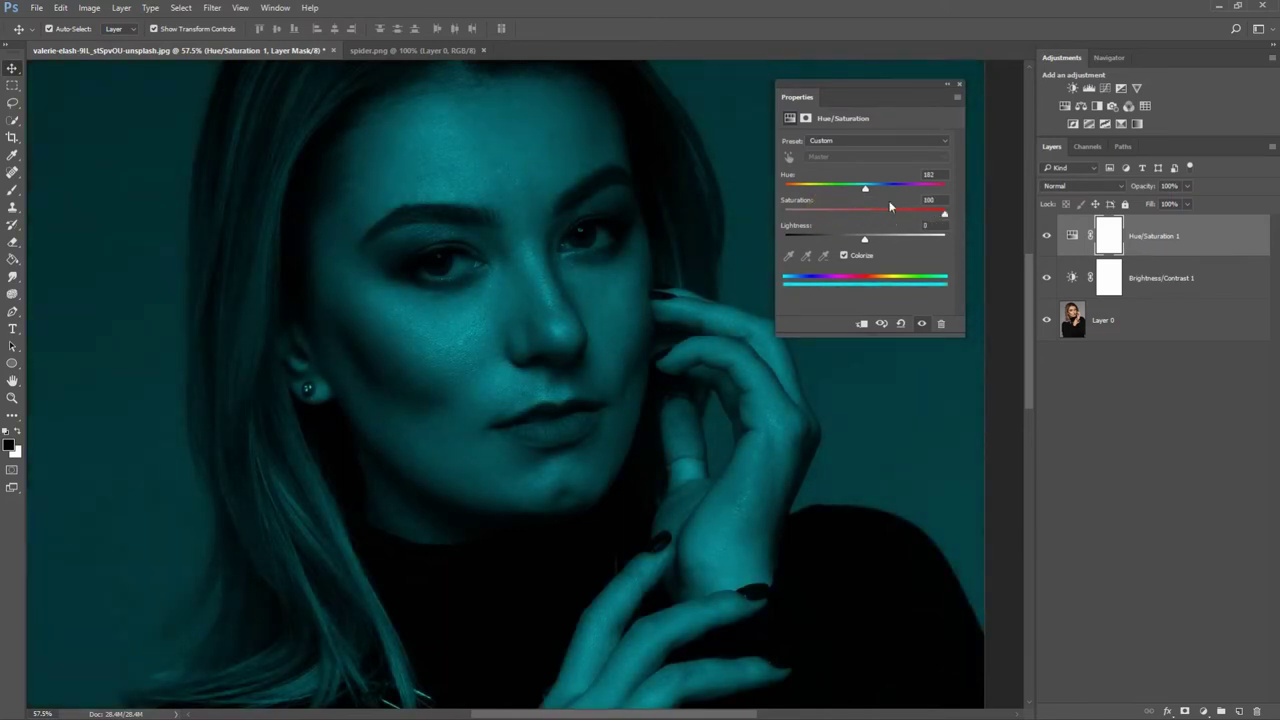
drag(867, 191, 868, 192)
click(959, 86)
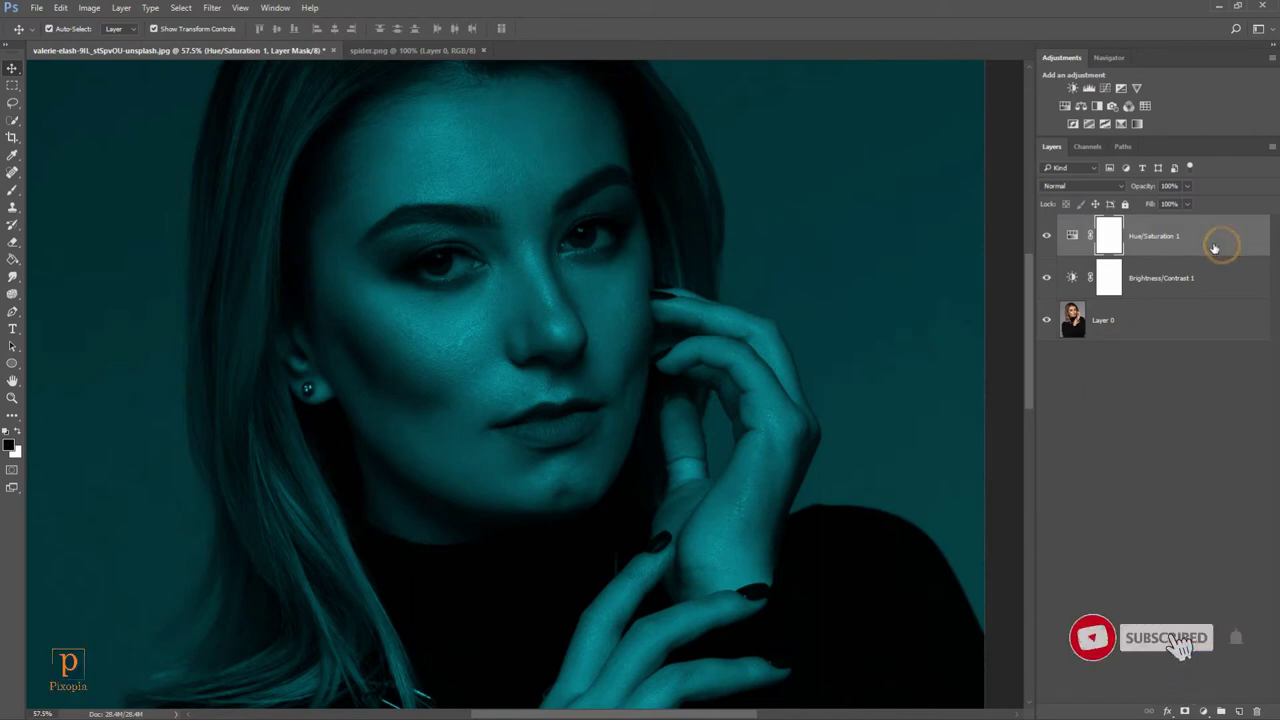
click(1214, 247)
scroll(465, 261, down, 2)
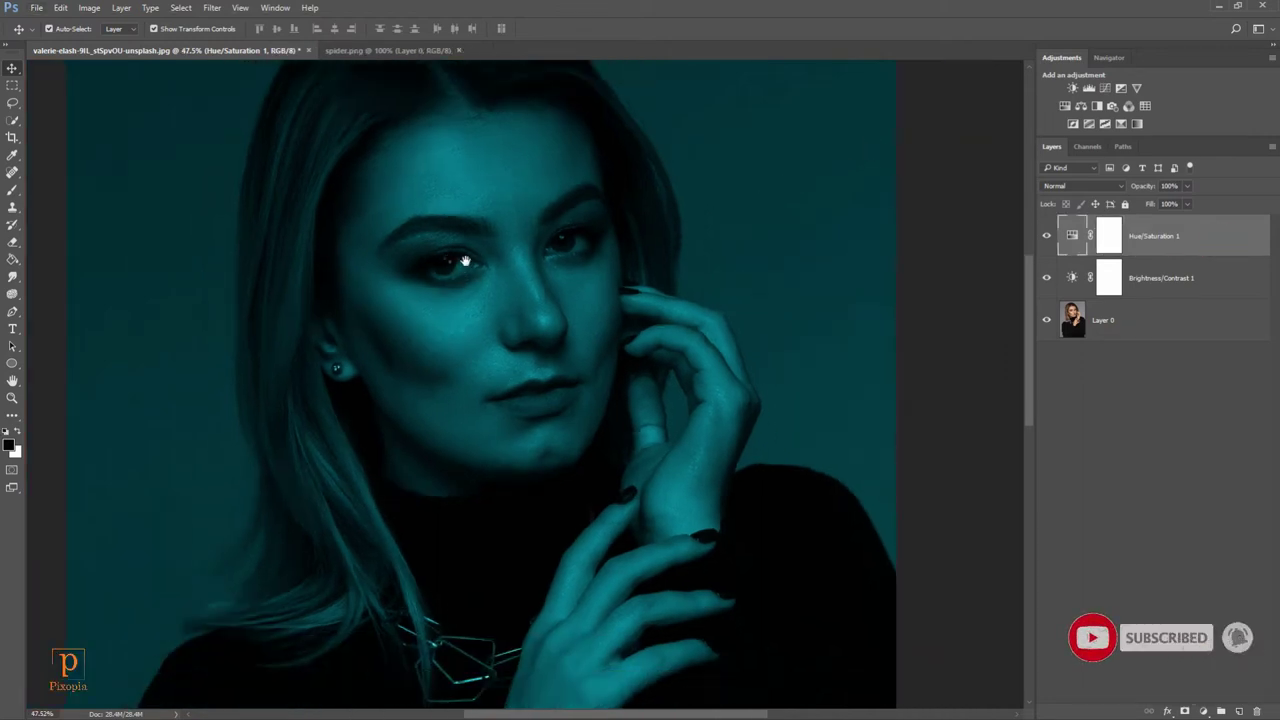
scroll(519, 279, up, 2)
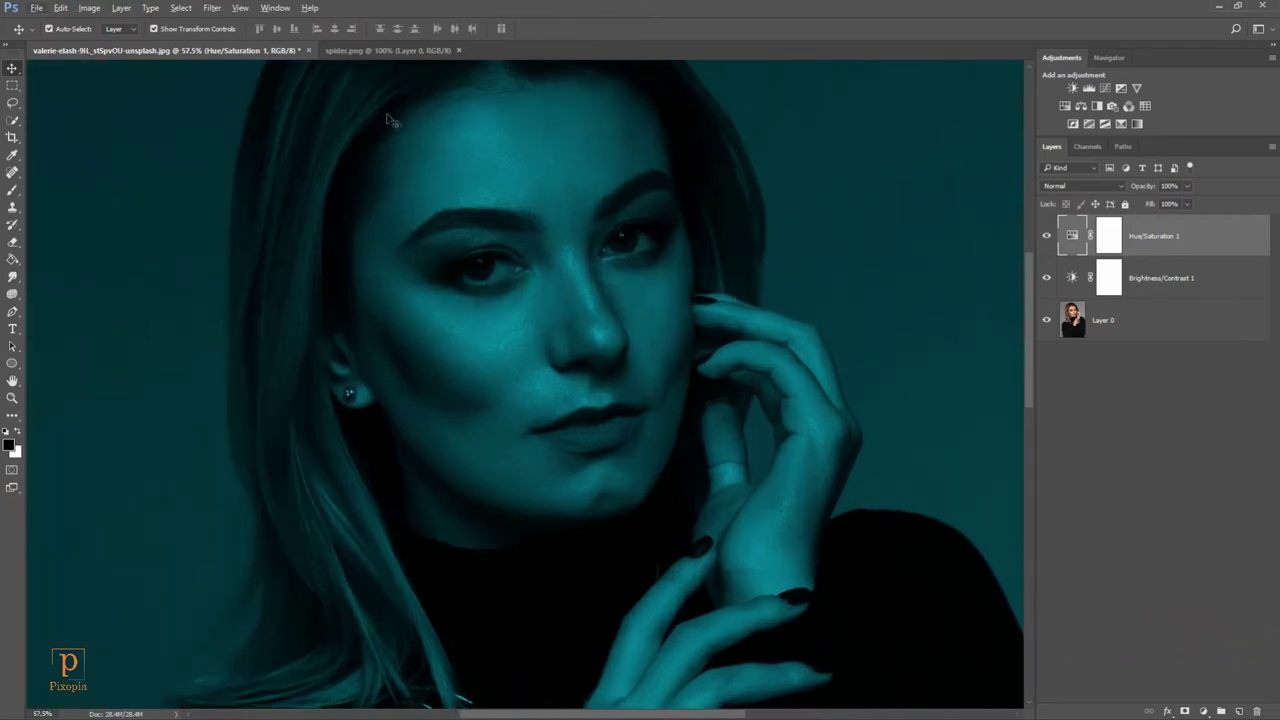
Step: Bring the spider from spider.png over her eye, rotated slightly and scaled to about 135%
click(400, 56)
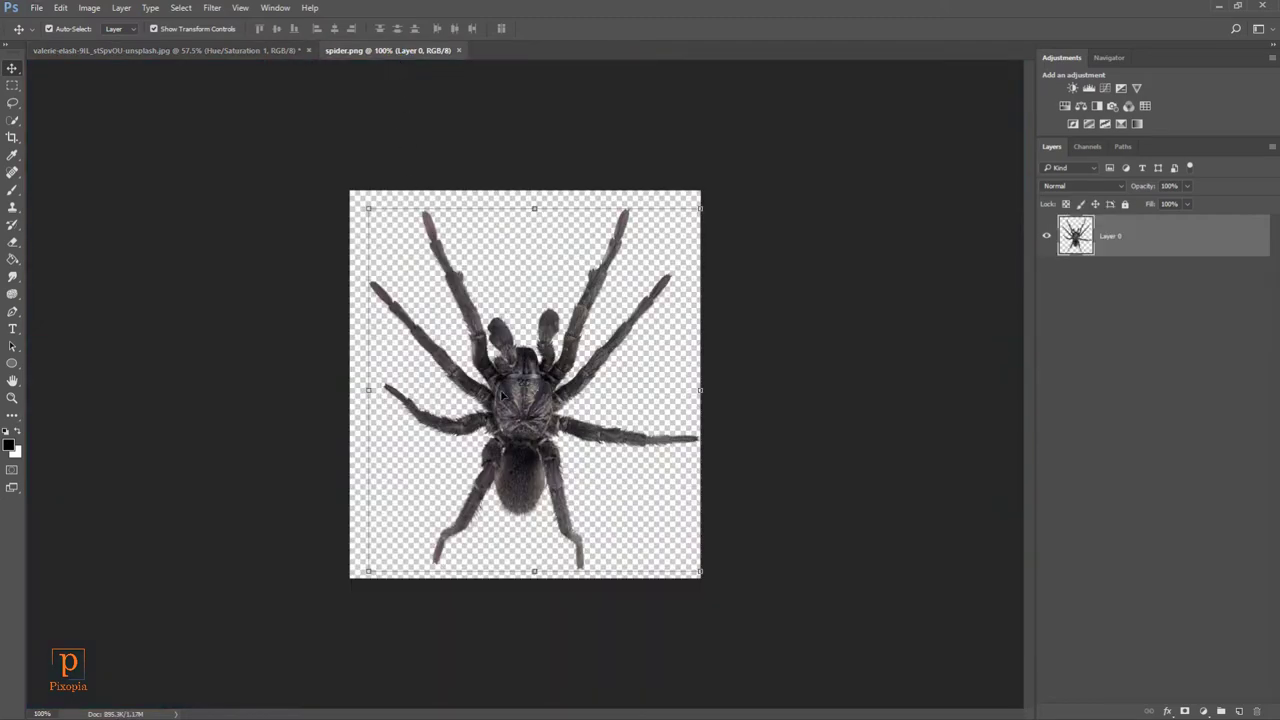
mouse_move(525, 405)
mouse_down()
mouse_move(240, 205)
mouse_move(206, 57)
mouse_move(486, 322)
mouse_up()
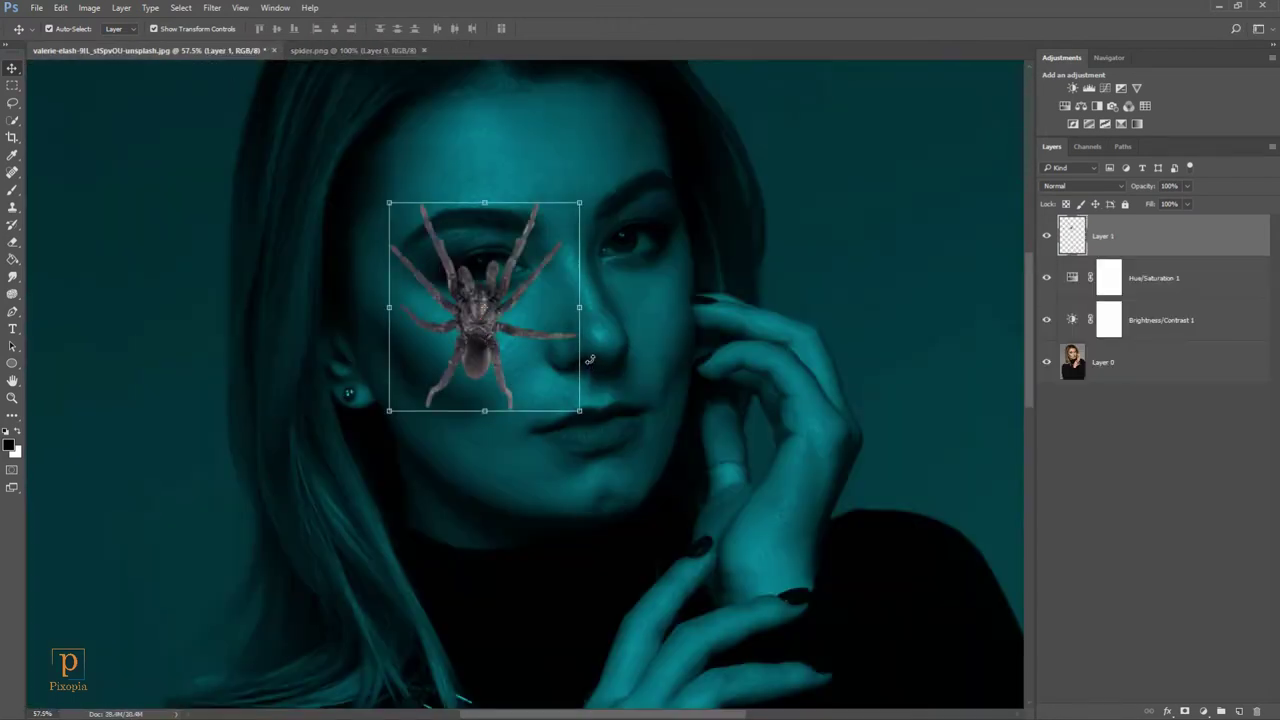
drag(590, 360, 586, 290)
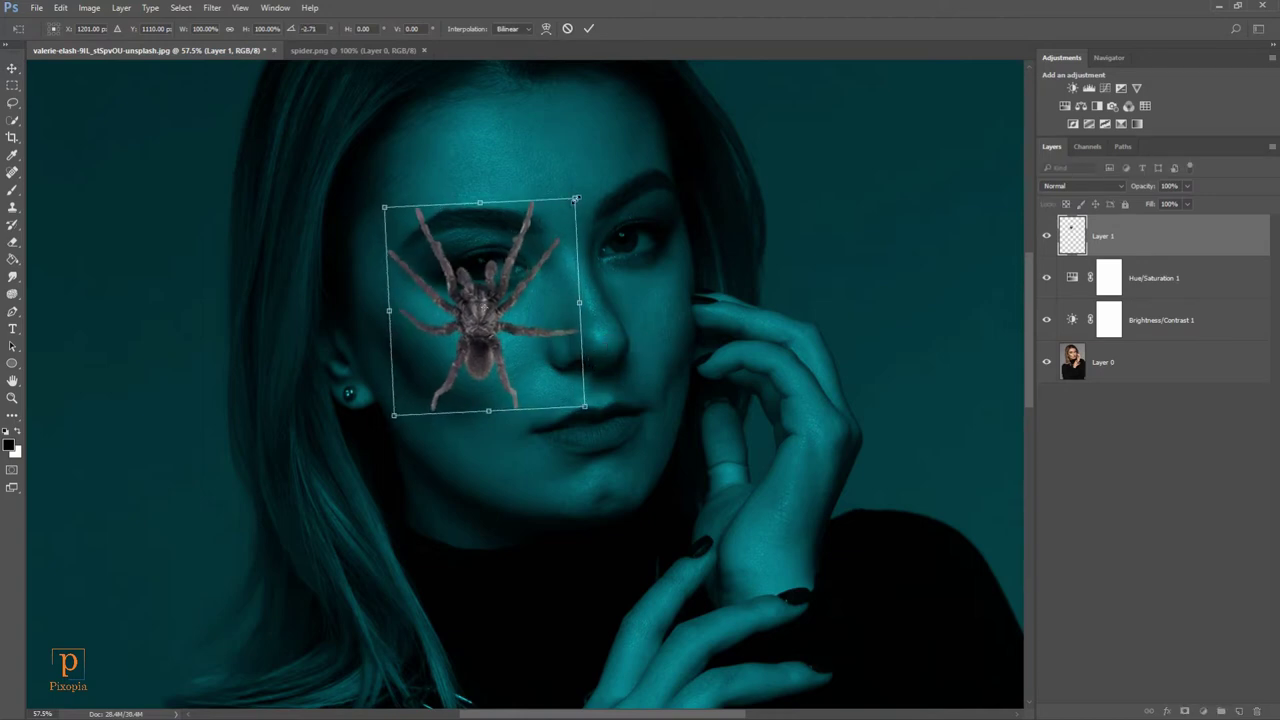
drag(575, 199, 610, 158)
drag(474, 350, 479, 331)
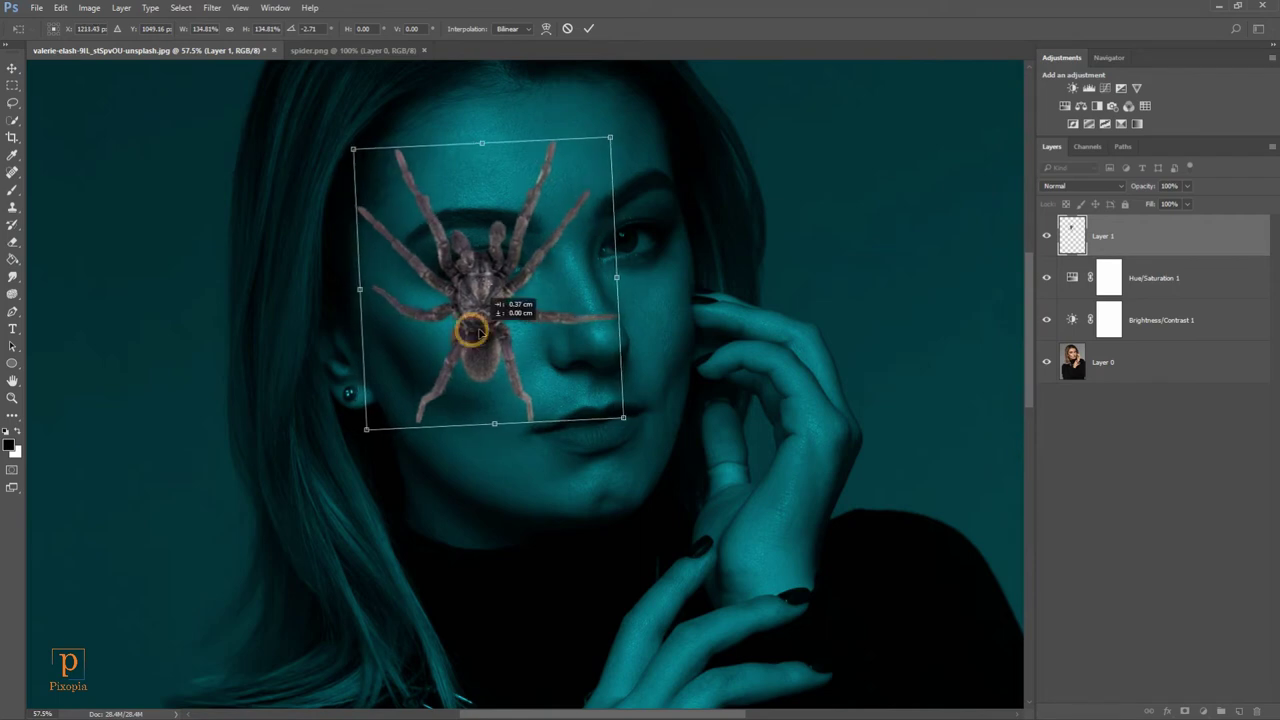
click(592, 29)
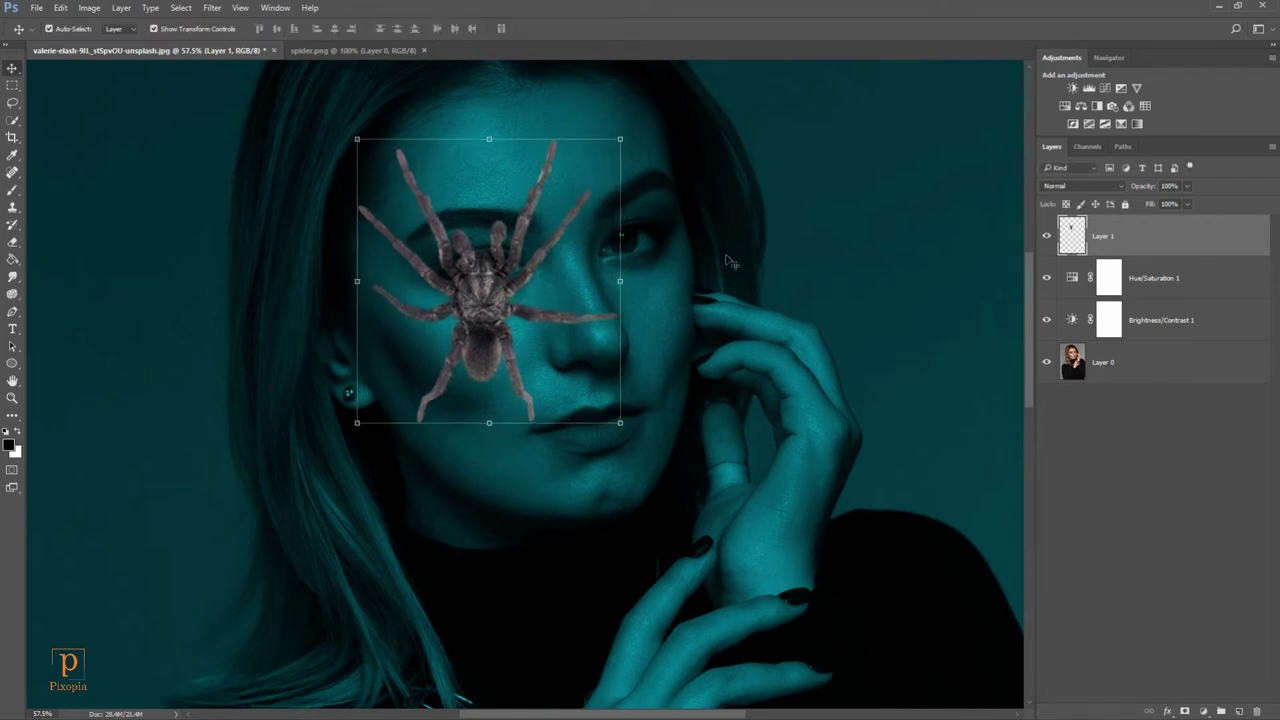
click(1133, 233)
Step: Give the spider layer a drop shadow with angle 57°, distance 21 px and size 9 px
right_click(1144, 233)
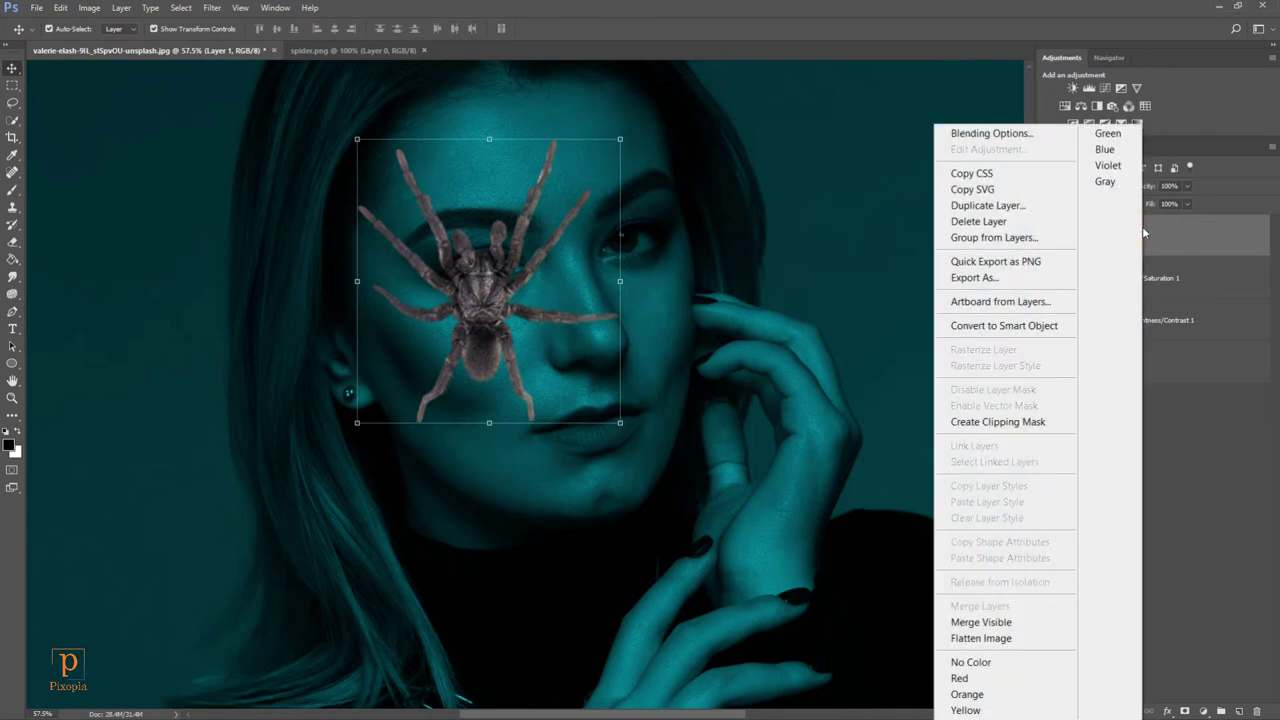
click(1013, 136)
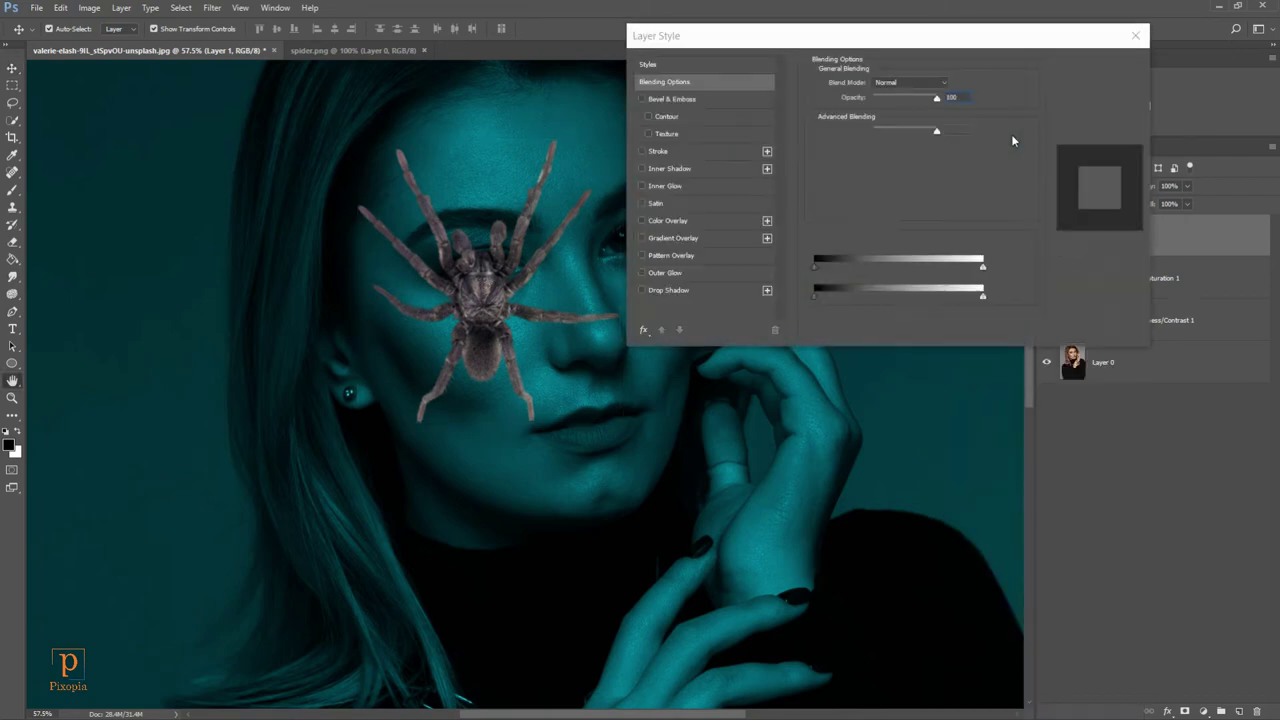
click(677, 290)
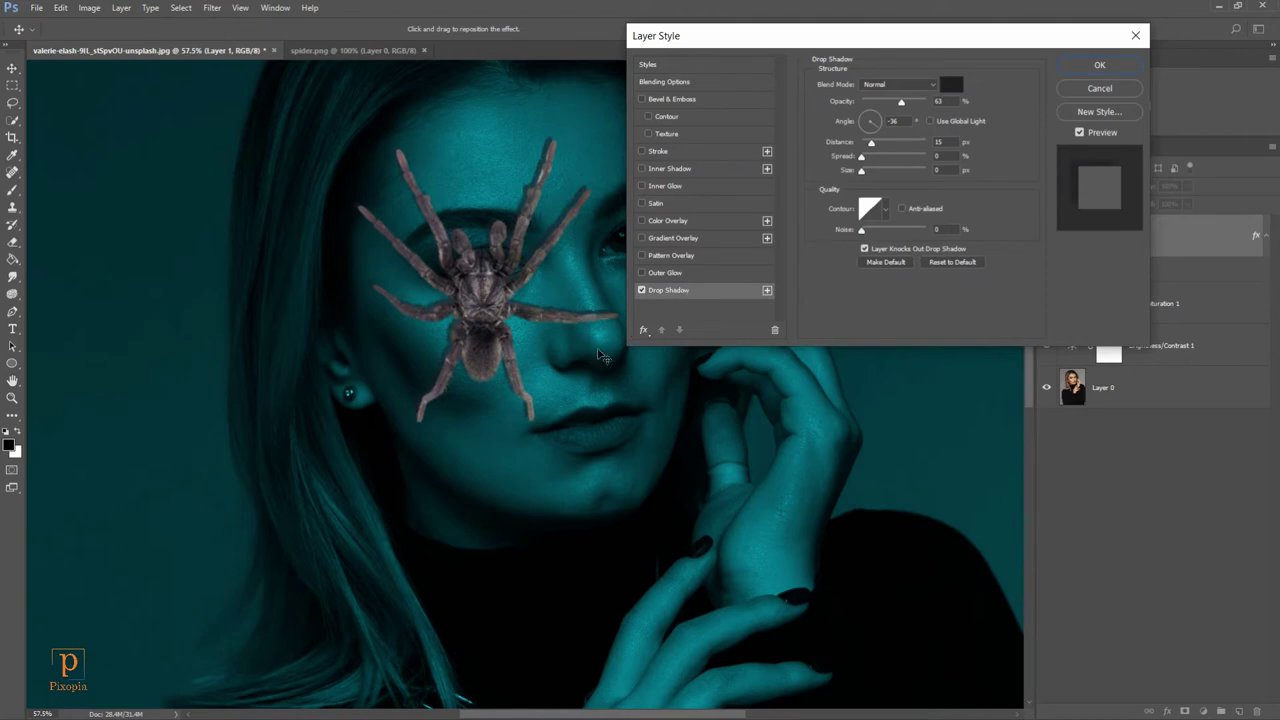
click(482, 381)
drag(482, 381, 489, 391)
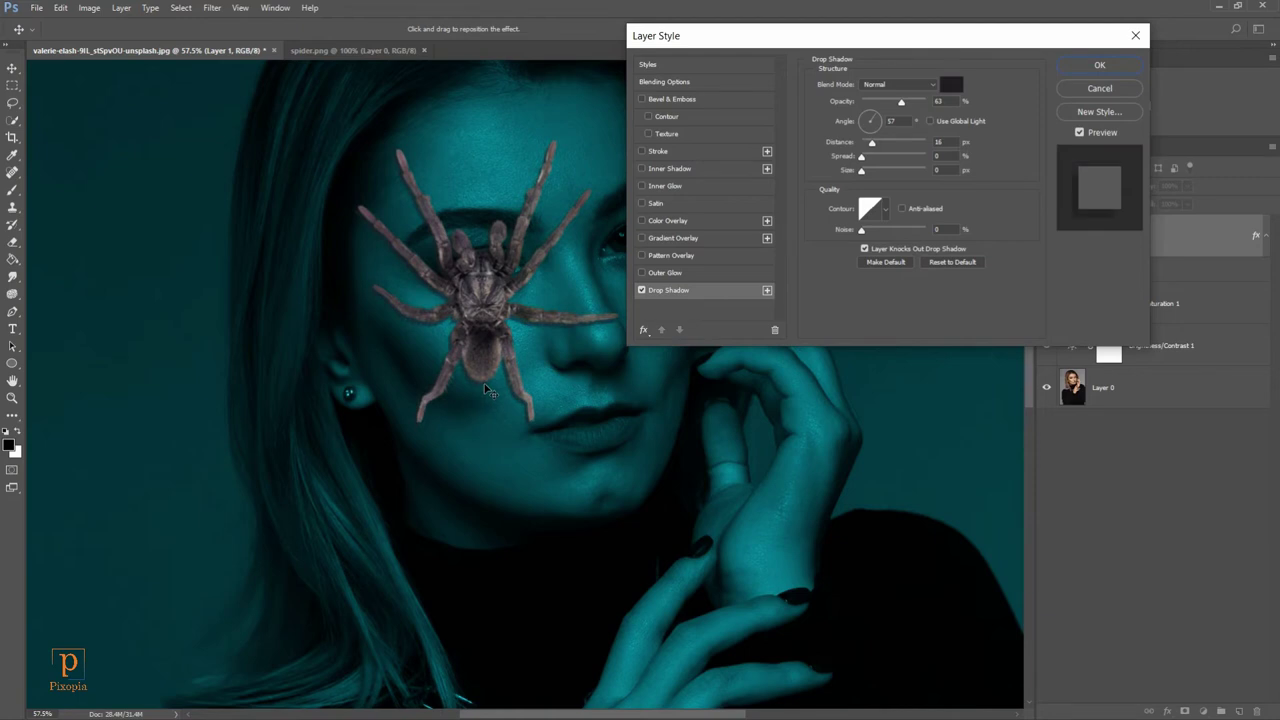
click(861, 171)
drag(861, 171, 867, 171)
click(903, 104)
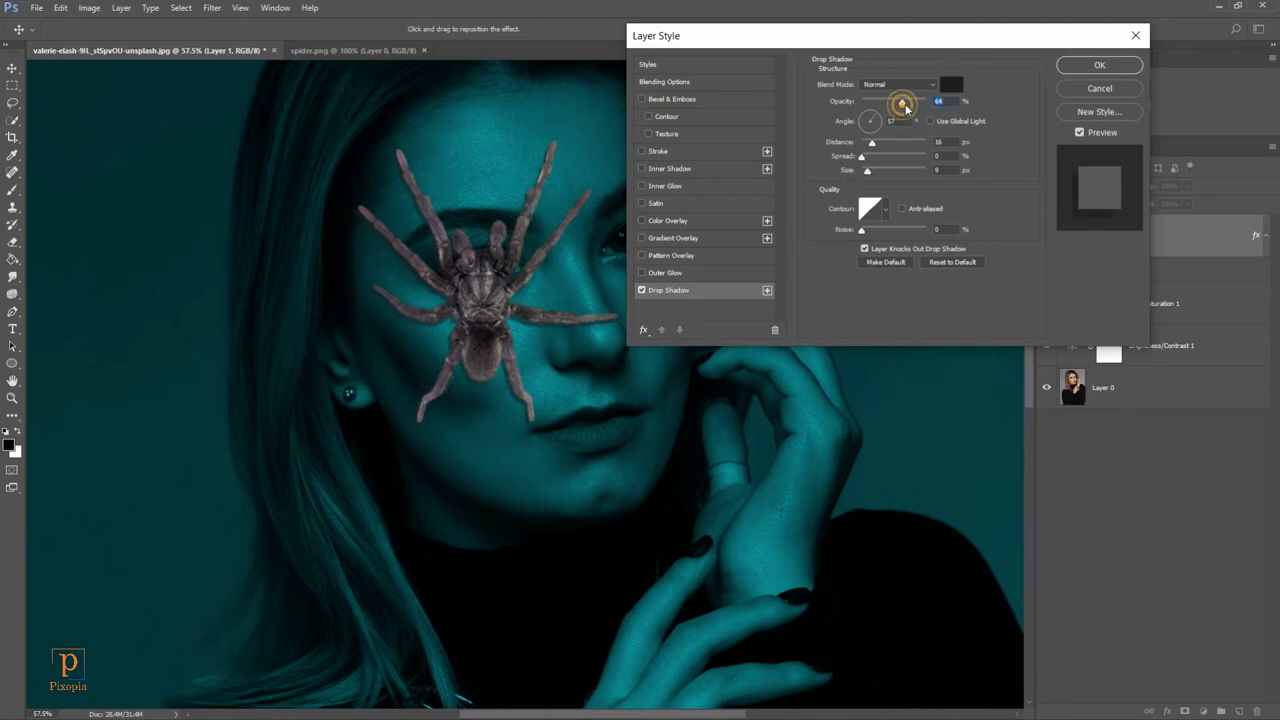
drag(905, 106, 878, 146)
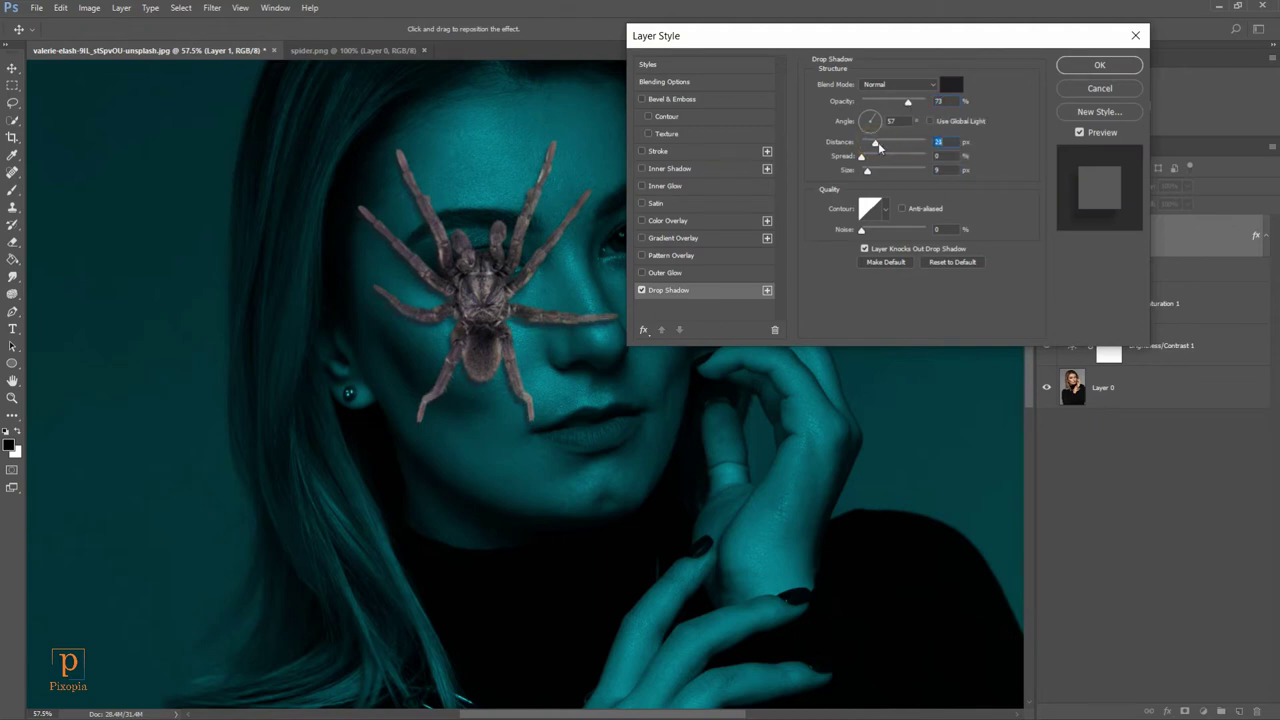
drag(912, 104, 920, 104)
click(1066, 68)
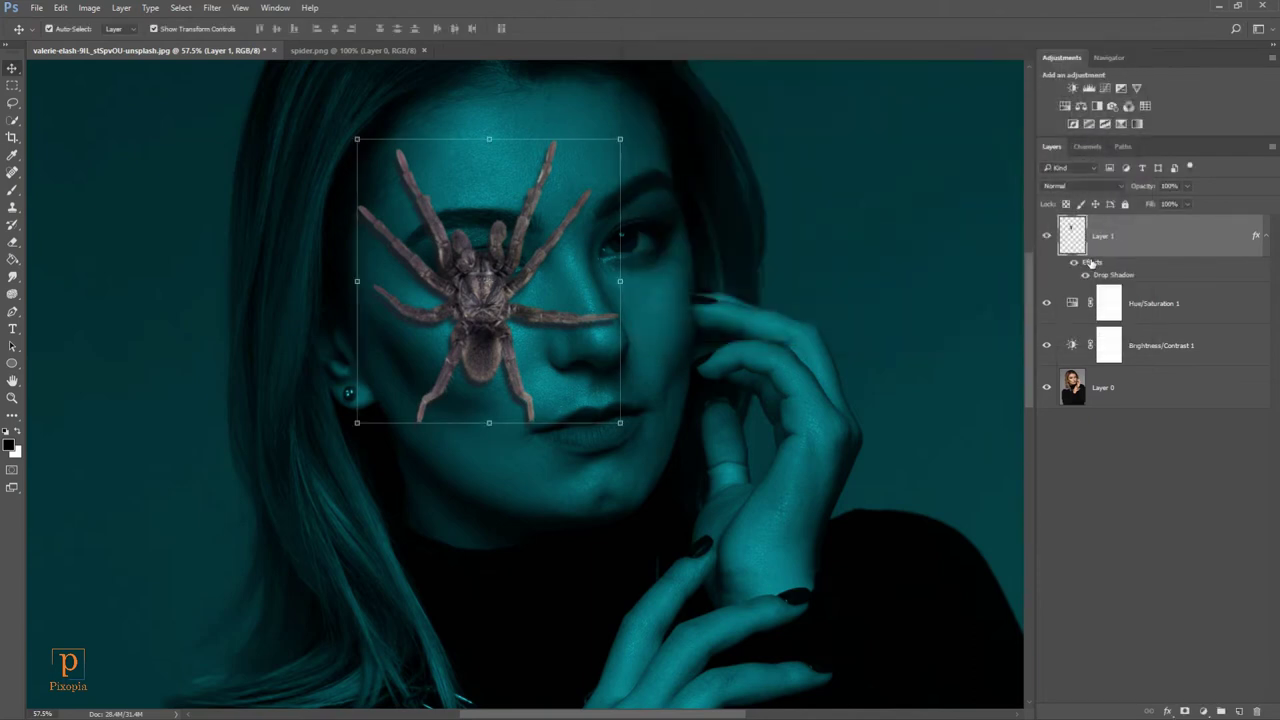
Step: Split the spider's drop shadow onto its own 'Layer 1's Drop Shadow' layer and shift it slightly
right_click(1093, 265)
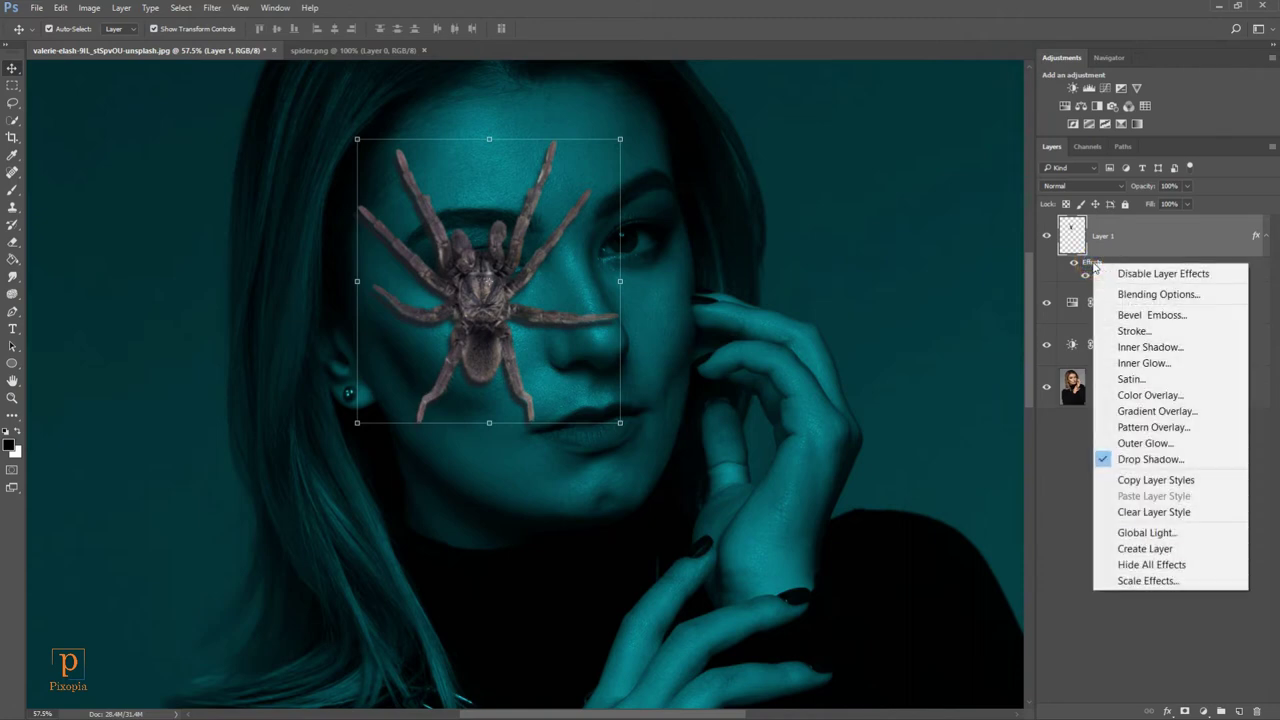
click(1168, 549)
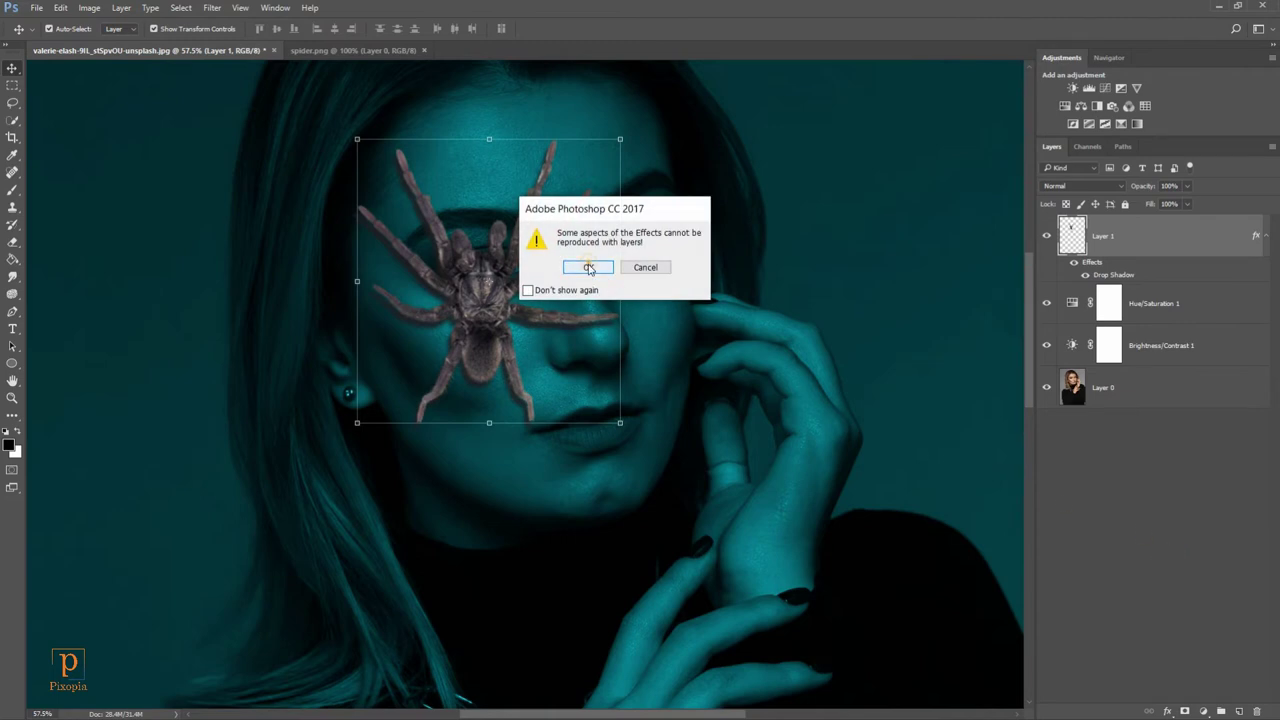
click(589, 268)
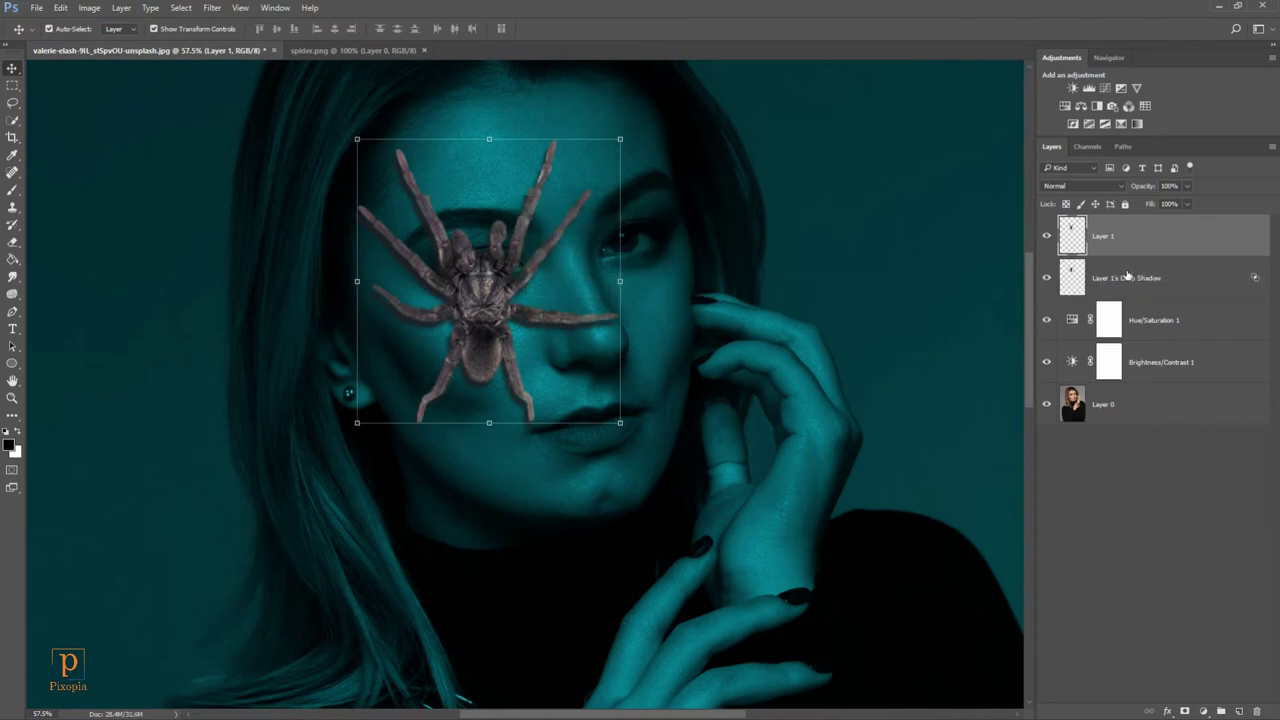
click(1126, 277)
mouse_move(460, 385)
mouse_down()
mouse_move(478, 430)
mouse_move(461, 390)
mouse_up()
Step: Scale the shadow to about 106% and nudge it back into place under the spider
key(ctrl+t)
drag(624, 136, 633, 133)
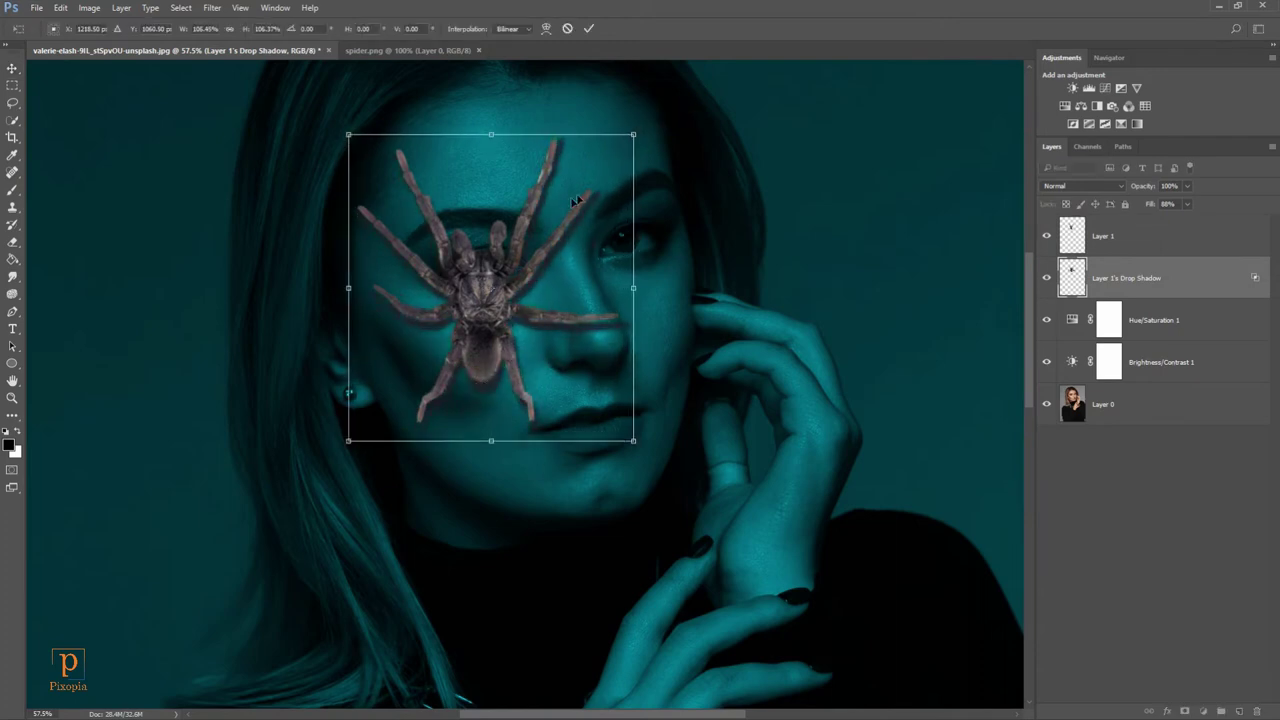
drag(490, 389, 488, 384)
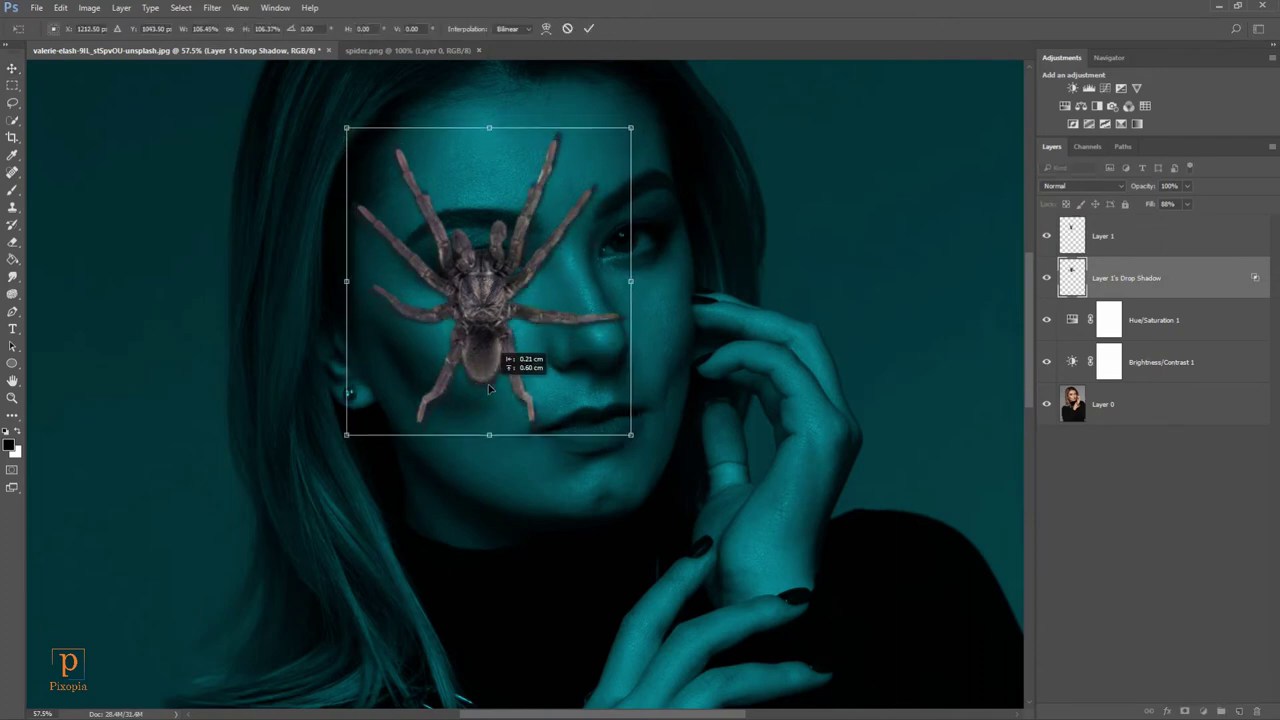
key(Down)
key(Down)
key(Down)
key(Down)
key(Down)
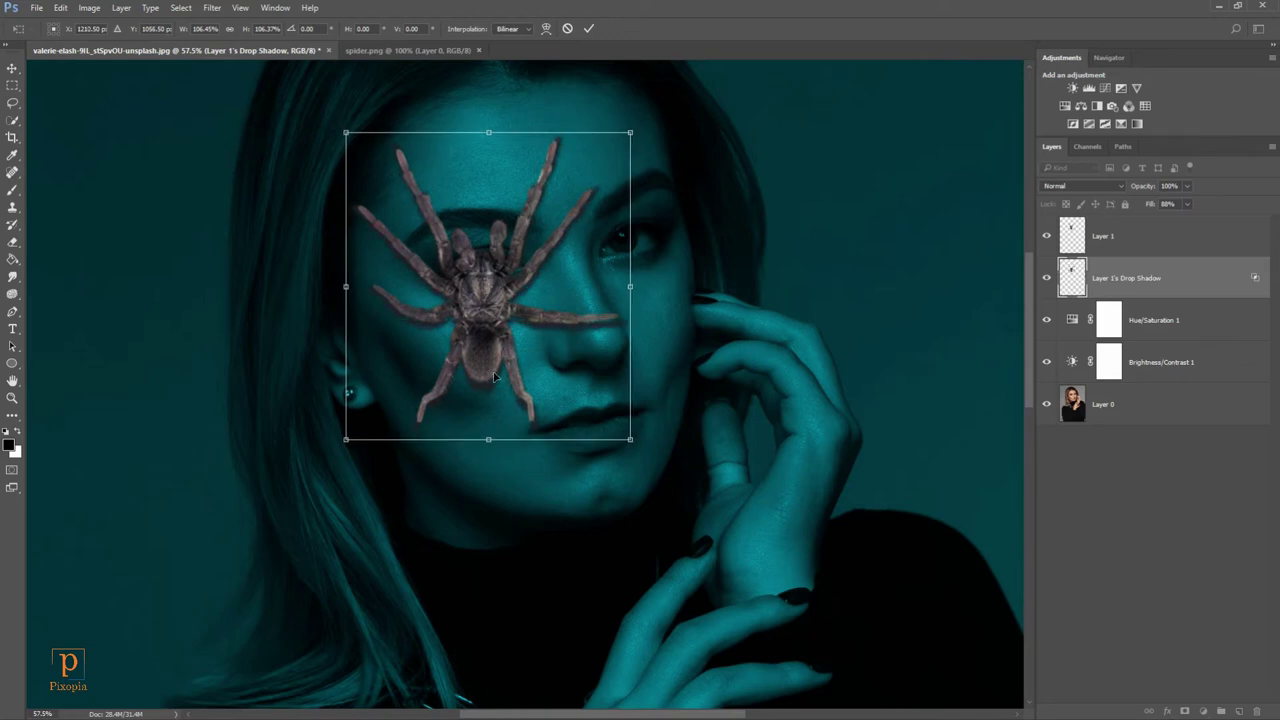
key(Left)
key(Left)
key(Left)
key(Up)
key(Up)
key(Up)
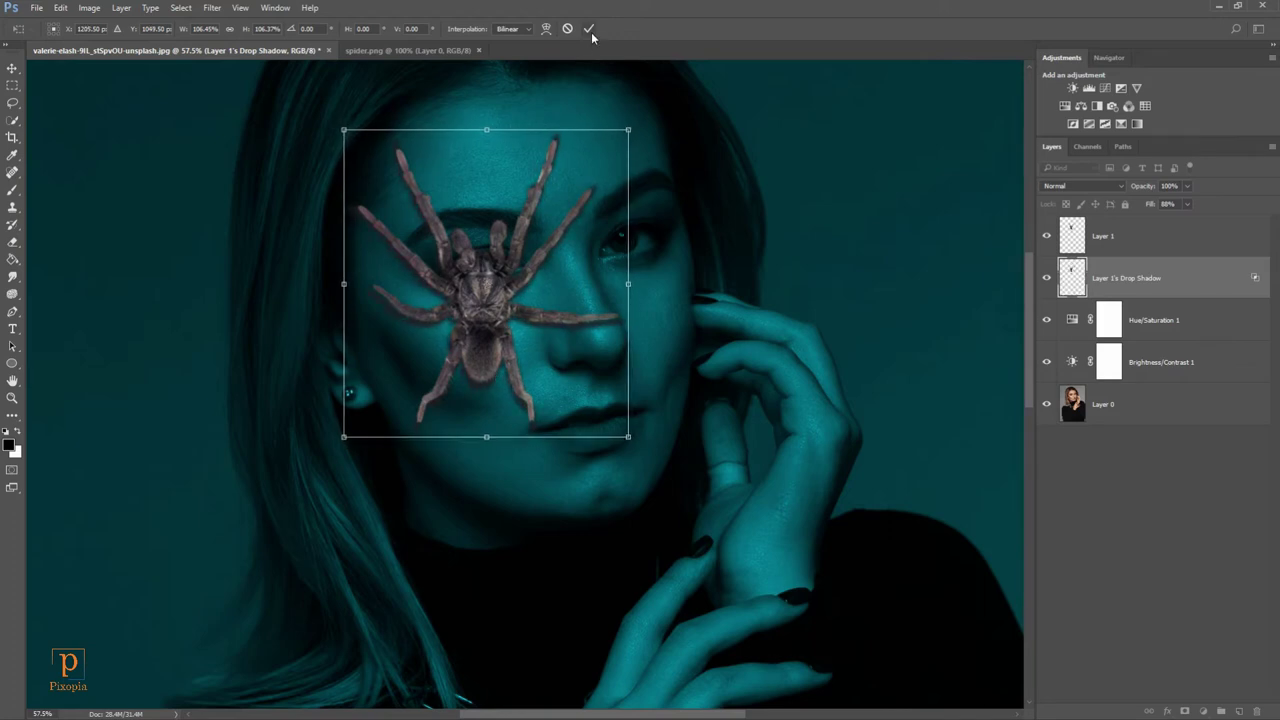
click(589, 28)
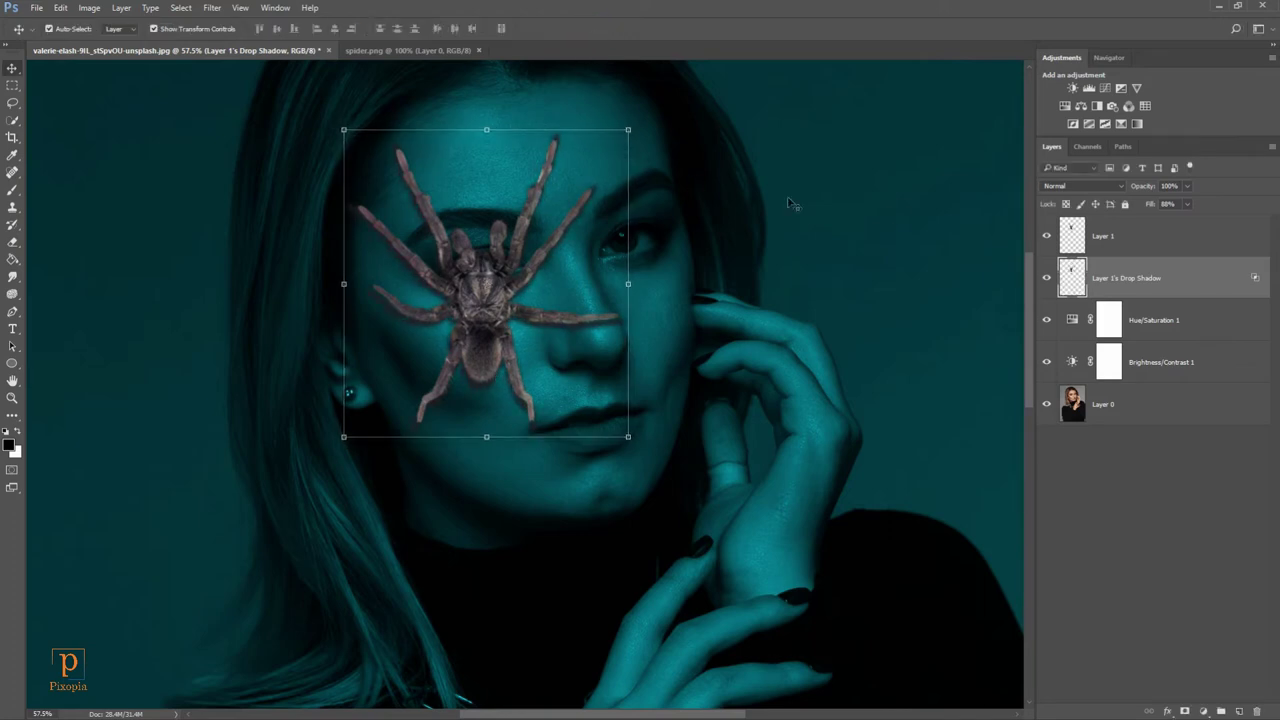
Step: Lower the shadow layer's opacity to 81% and reselect Layer 1
click(1137, 188)
mouse_move(1137, 188)
mouse_down()
mouse_move(1126, 189)
mouse_move(1147, 189)
mouse_up()
click(1157, 238)
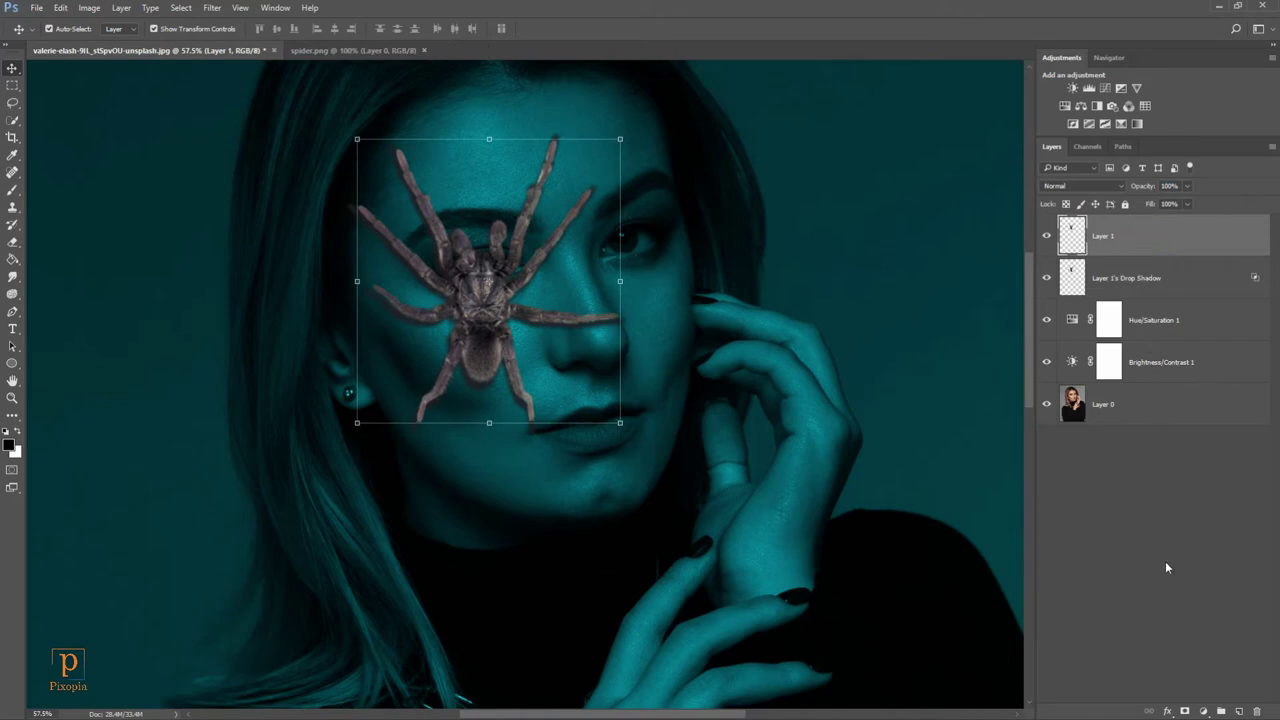
Step: Add a Curves layer clipped to the spider with an S-shaped curve for deeper contrast
click(1204, 711)
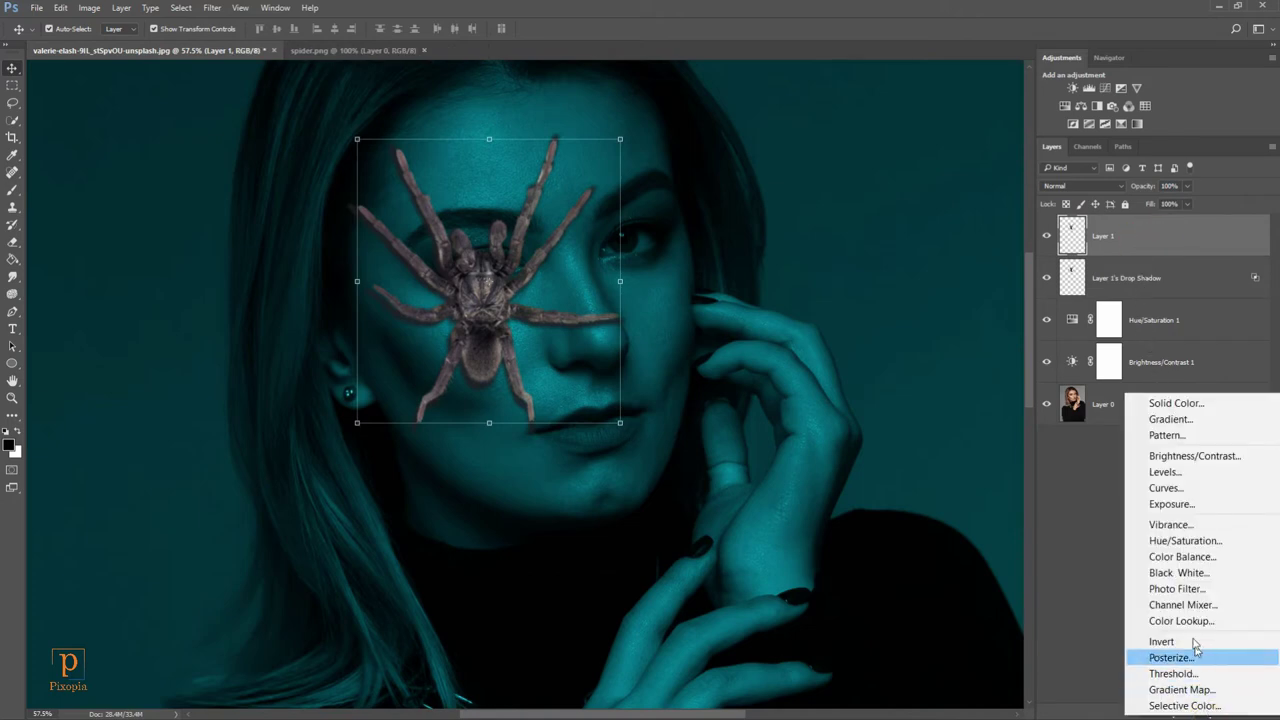
click(1176, 488)
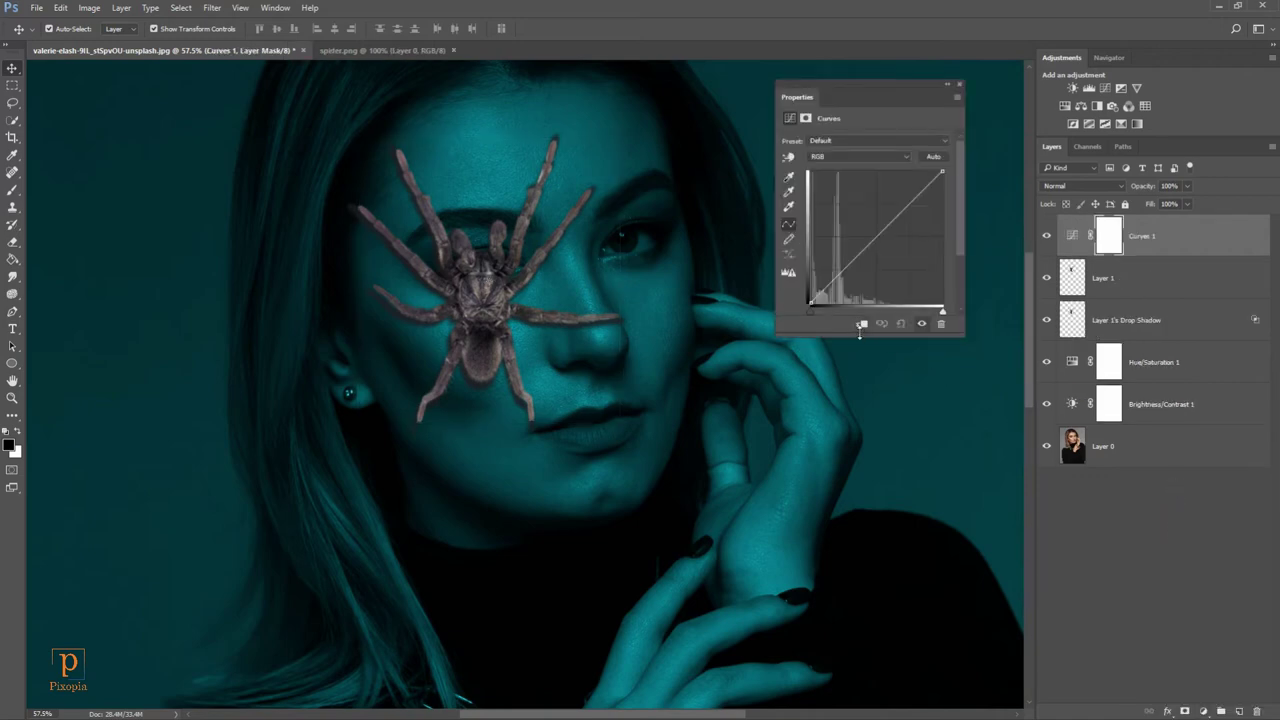
click(860, 325)
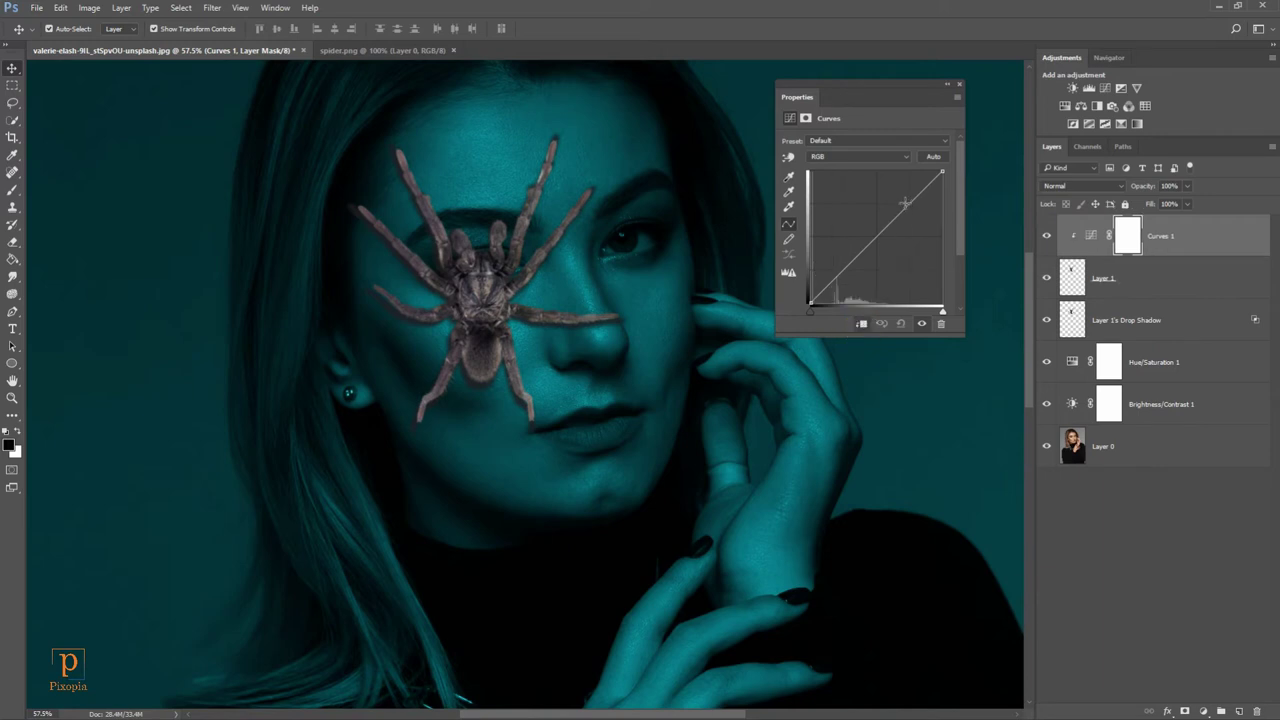
drag(905, 207, 900, 203)
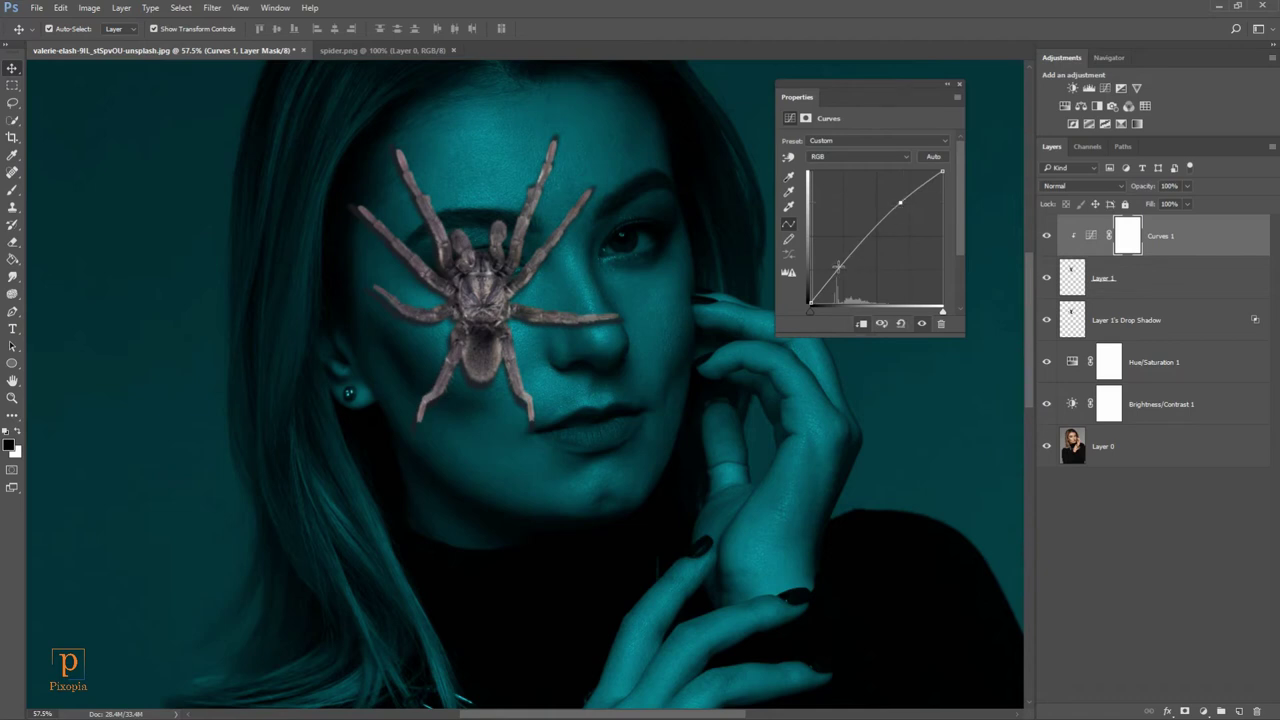
drag(838, 265, 844, 284)
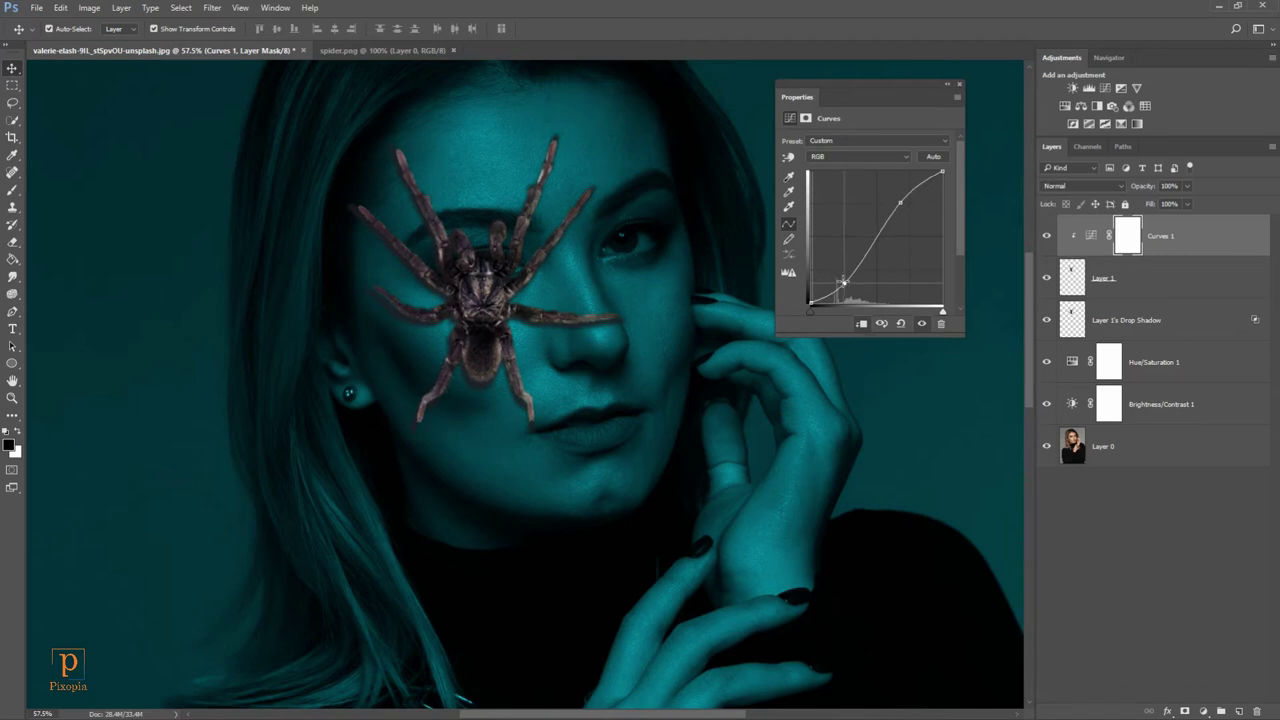
click(898, 201)
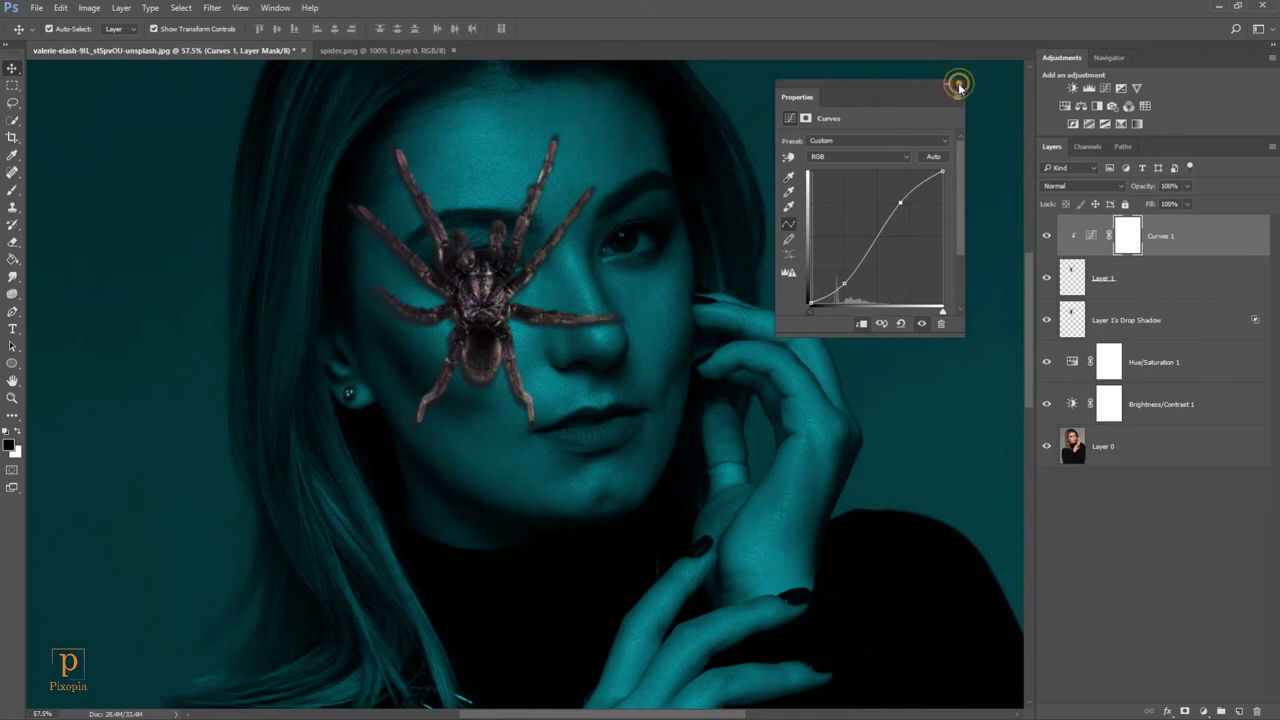
click(959, 86)
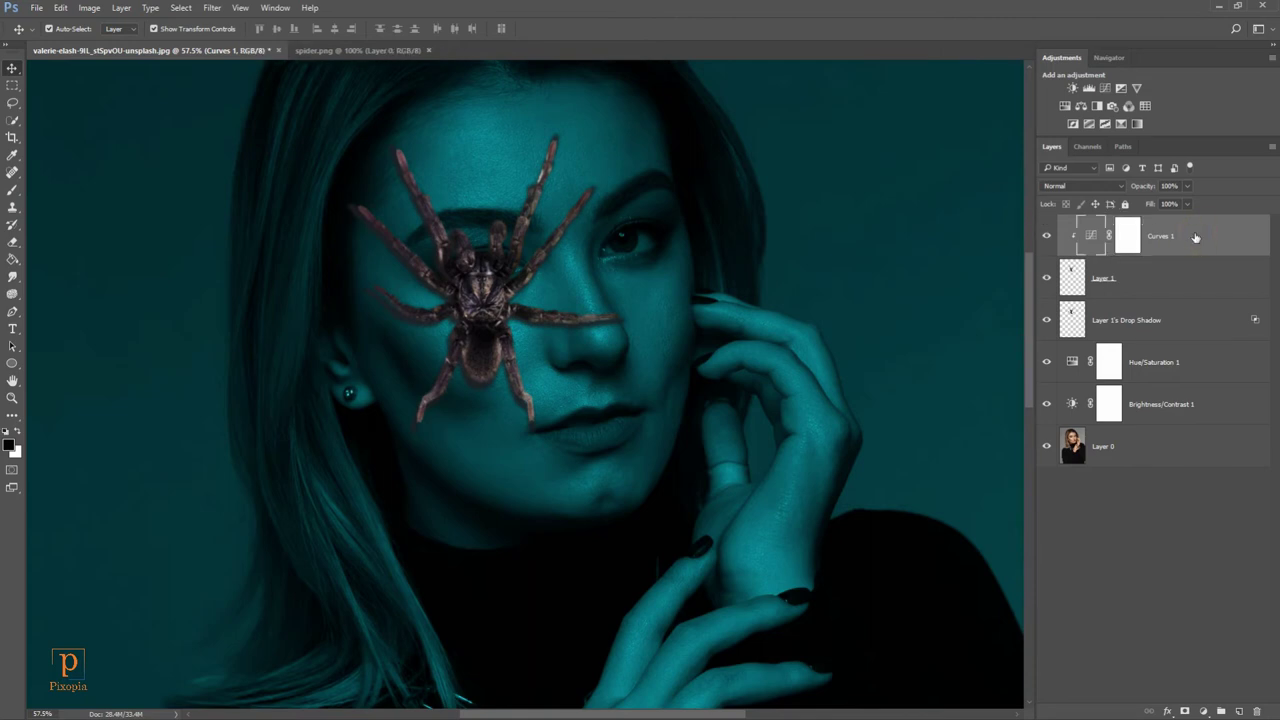
Step: Target the Brightness/Contrast 1 mask and set up a soft round brush at 0% hardness
scroll(1165, 238, up, 1)
click(1158, 237)
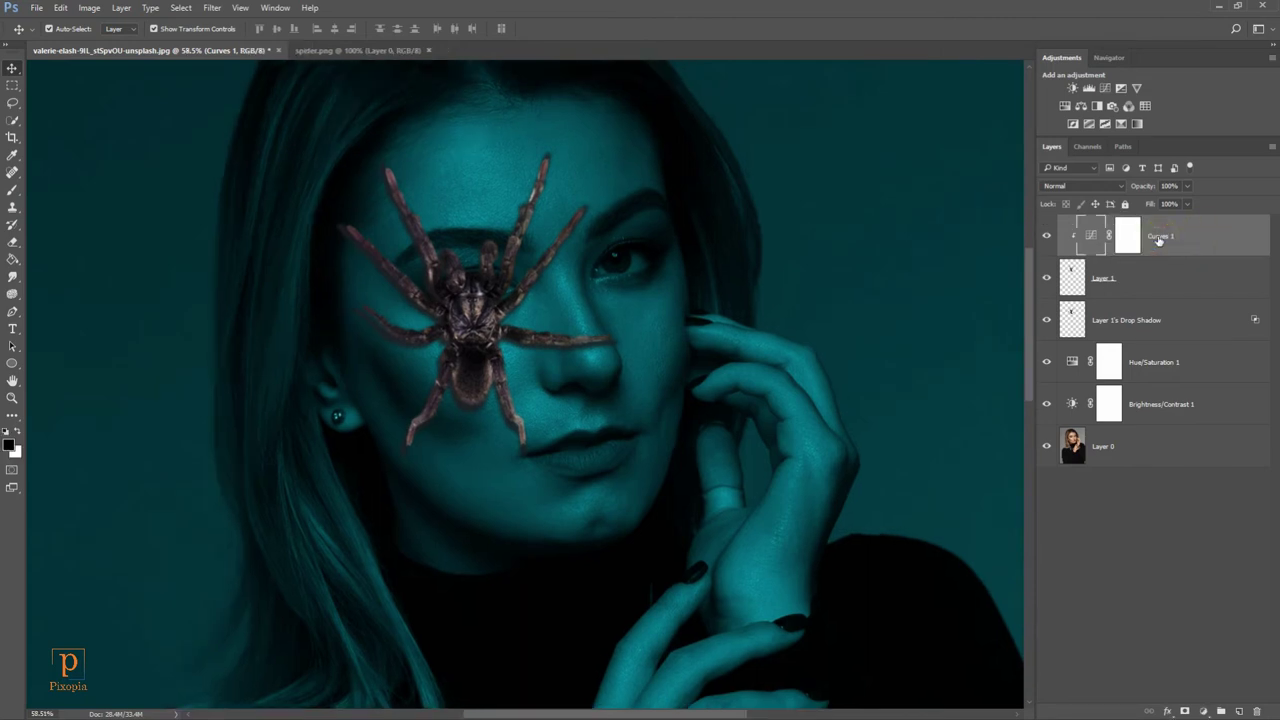
click(1150, 391)
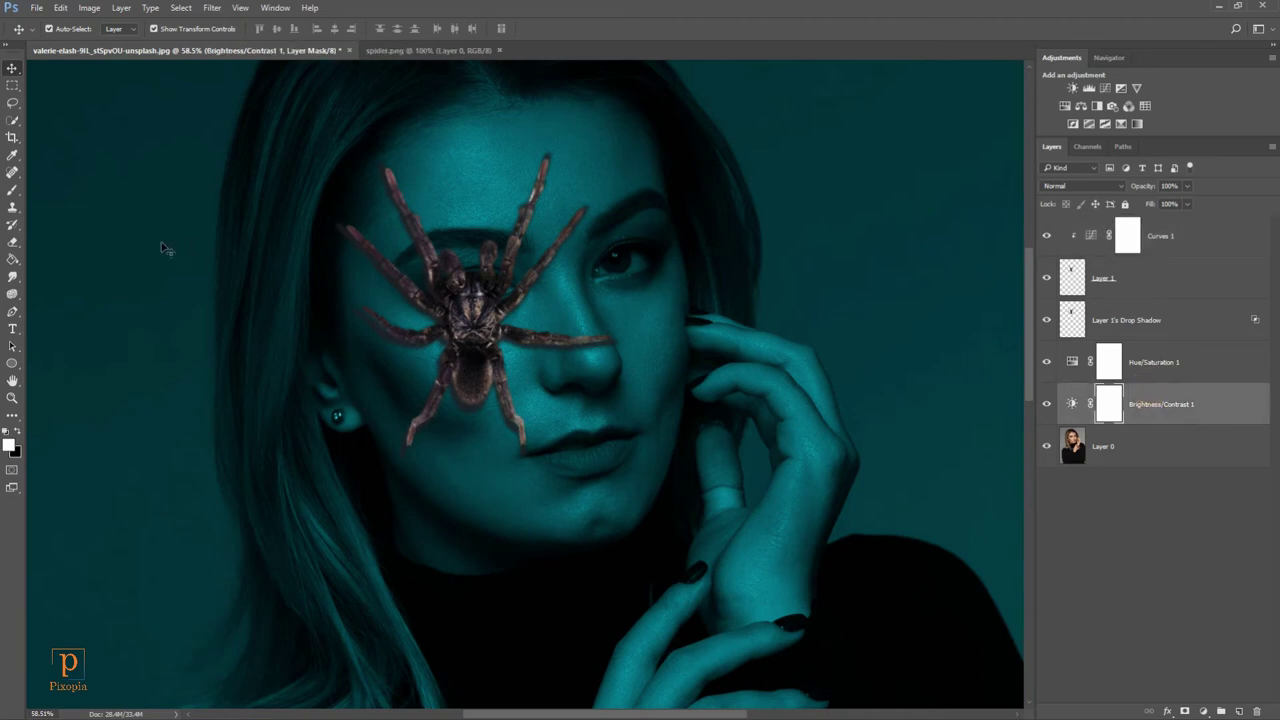
click(13, 192)
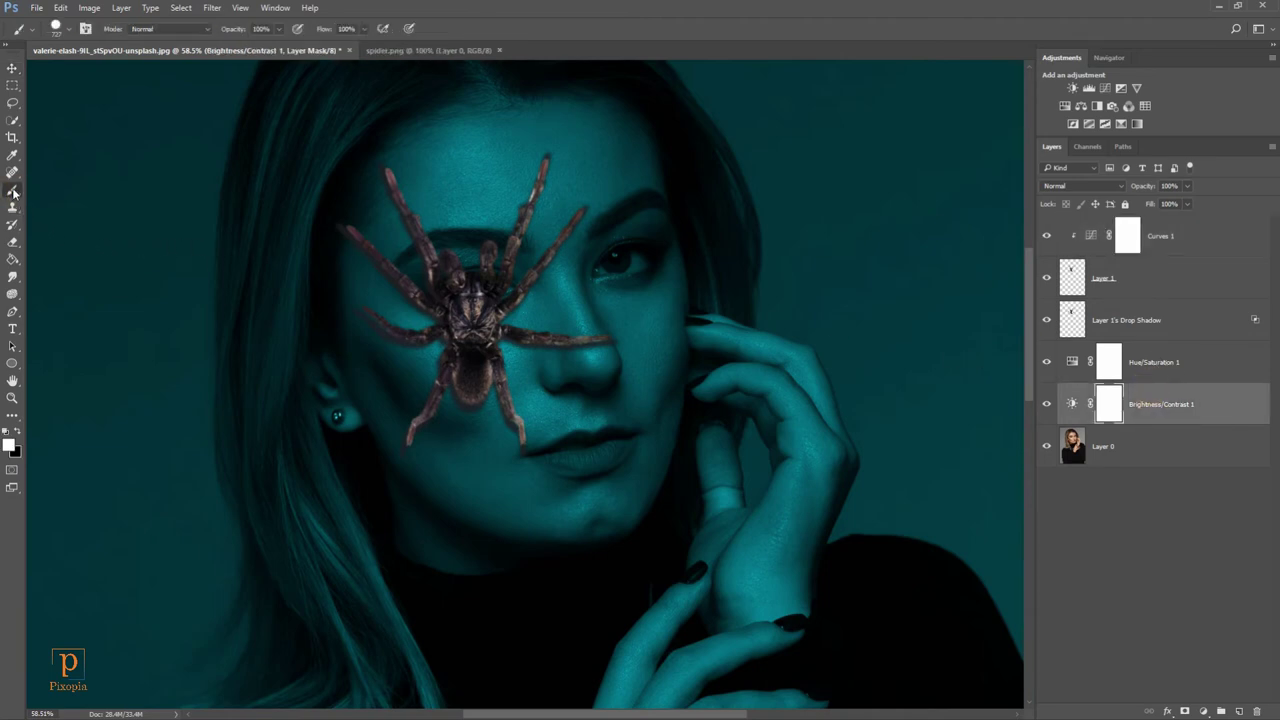
right_click(13, 192)
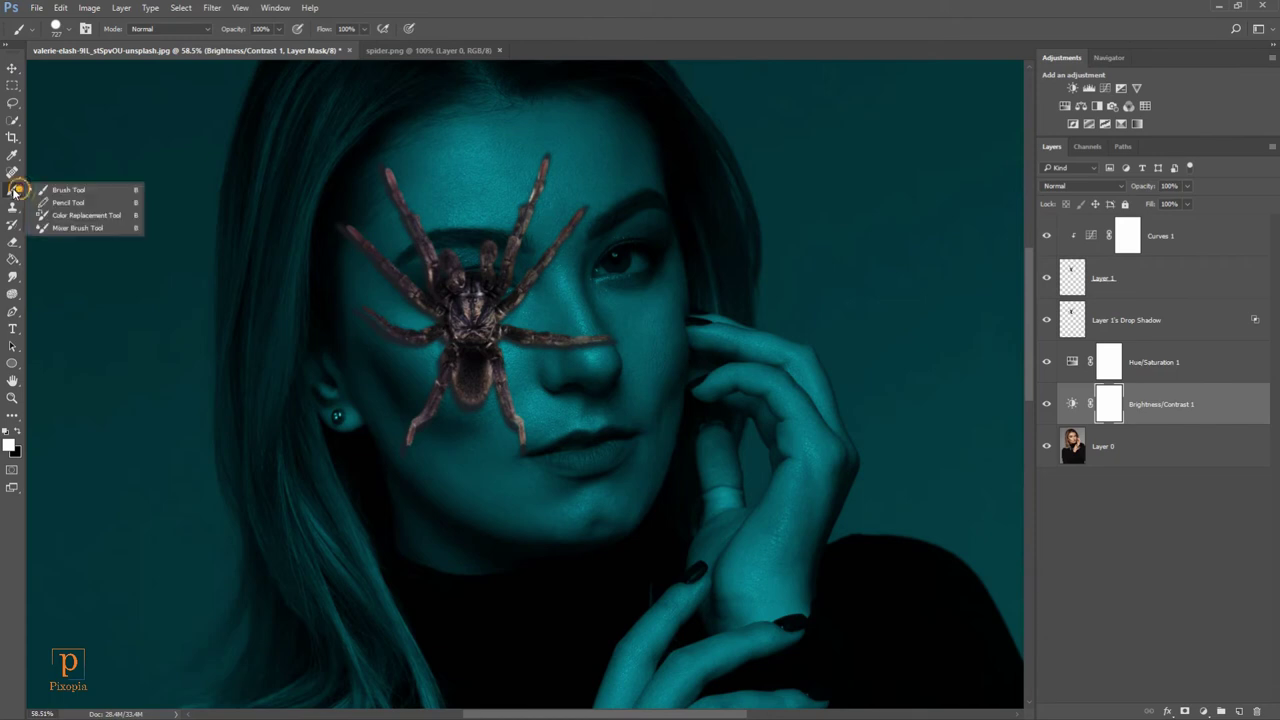
click(84, 193)
right_click(489, 225)
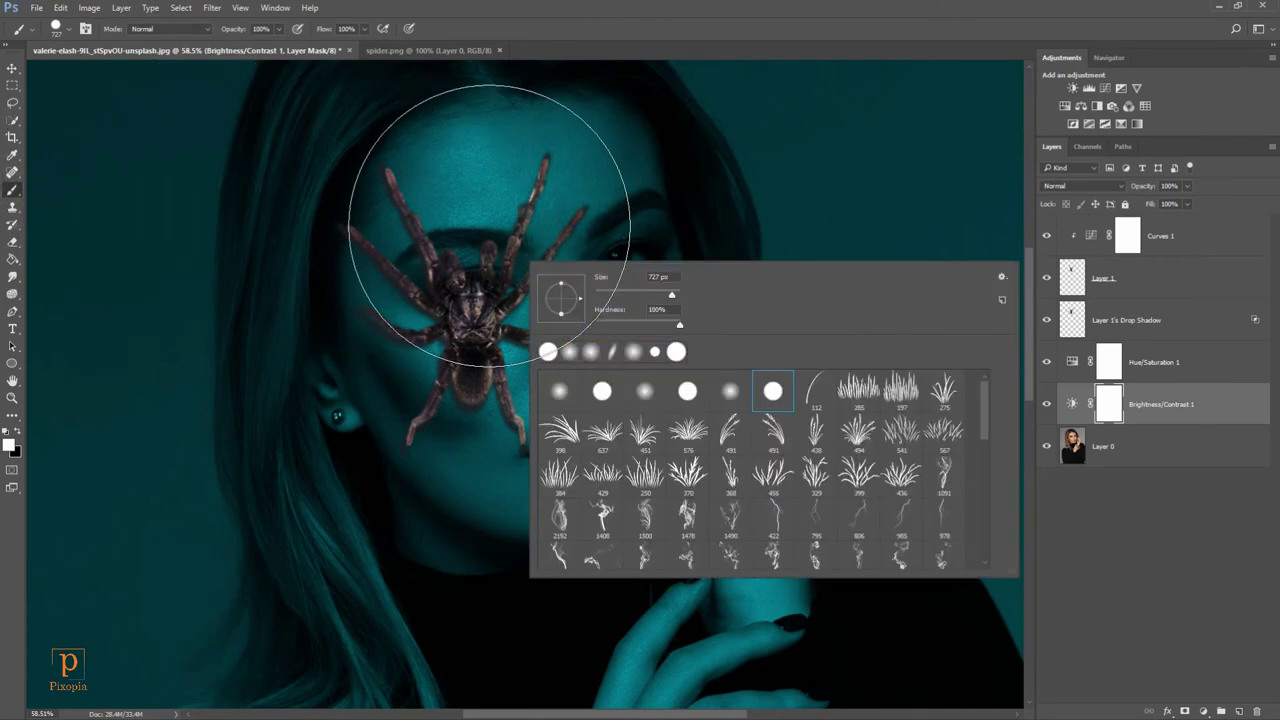
drag(668, 297, 592, 321)
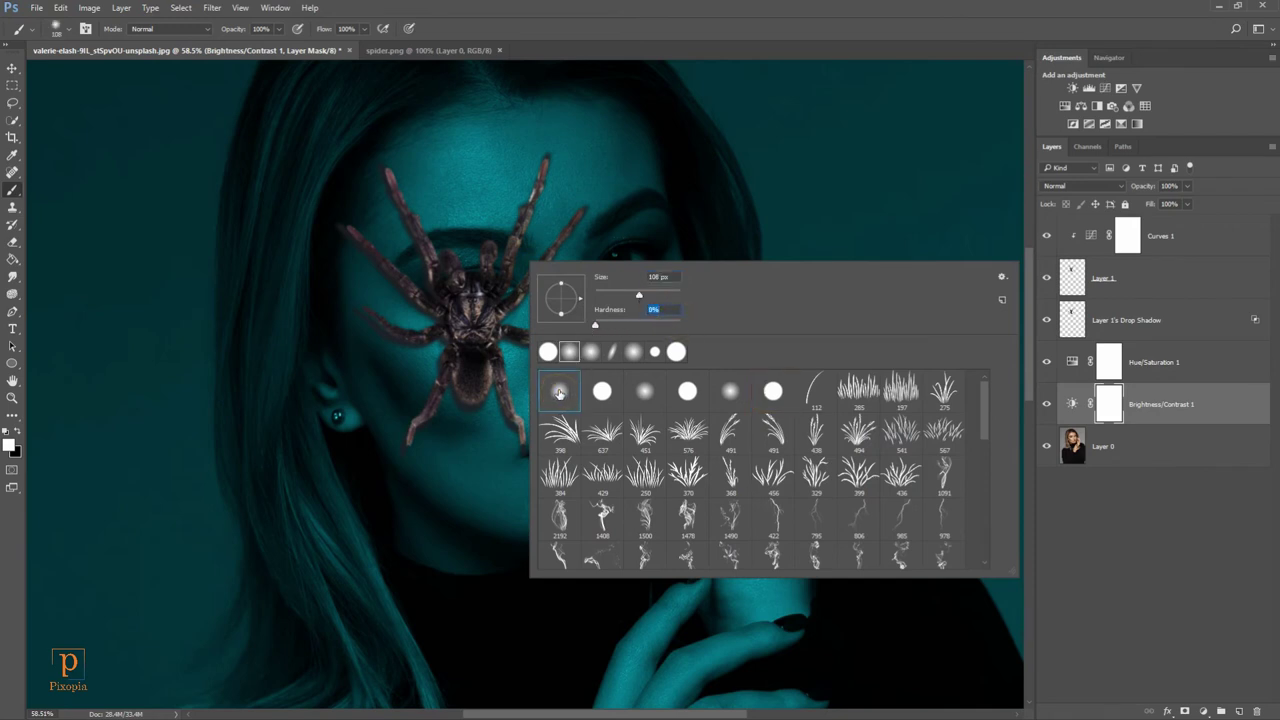
click(545, 24)
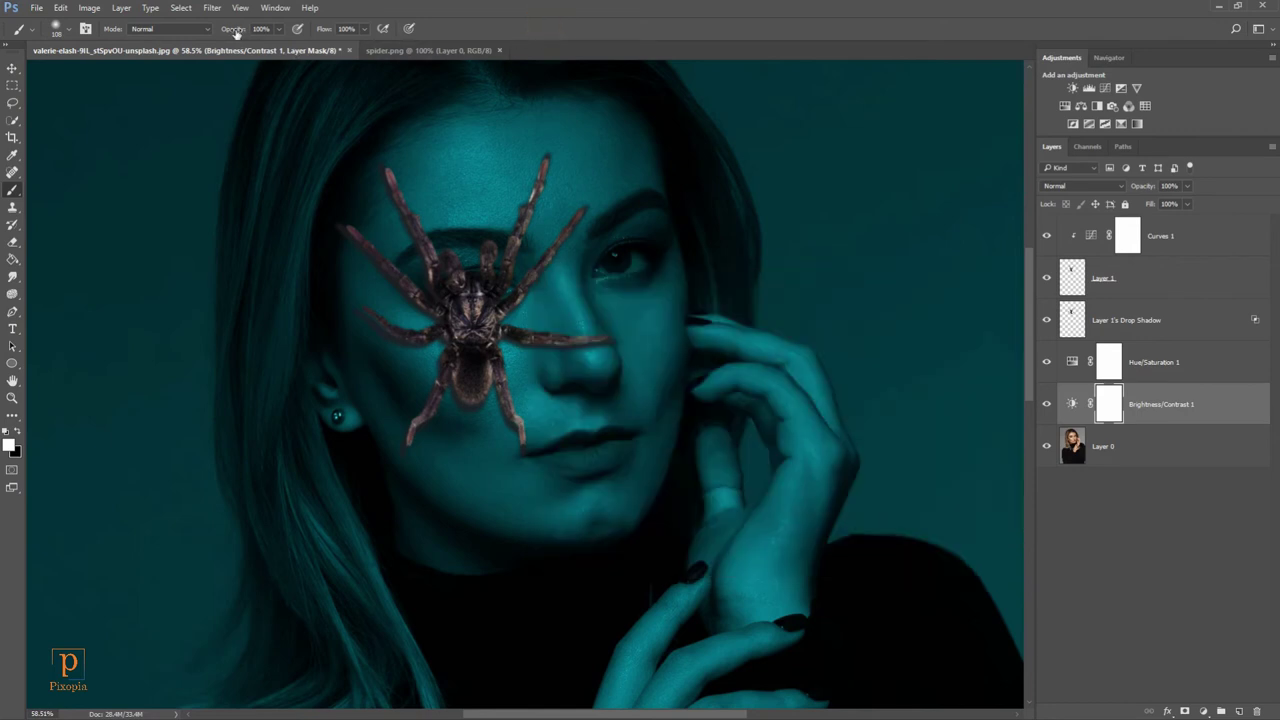
Step: Shrink the brush to 77 px and paint glows on six spider leg tips in the mask
click(314, 30)
alt+right_click(538, 160)
click(543, 160)
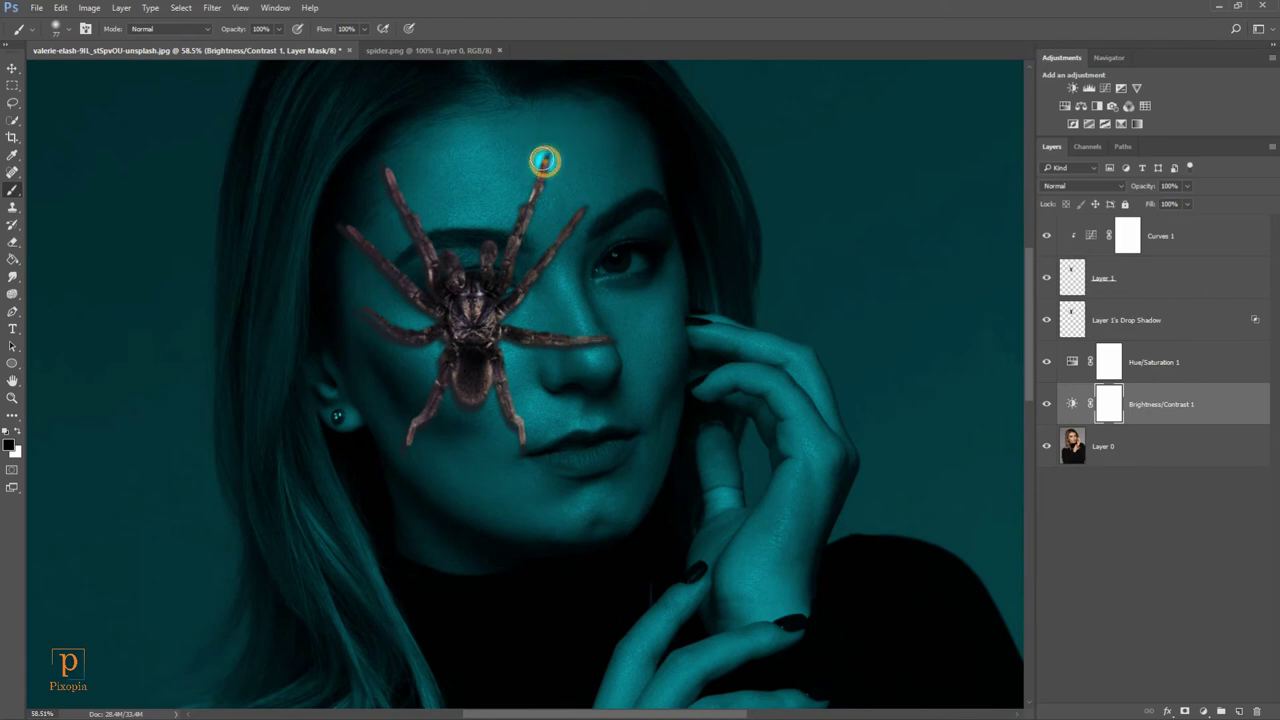
click(581, 206)
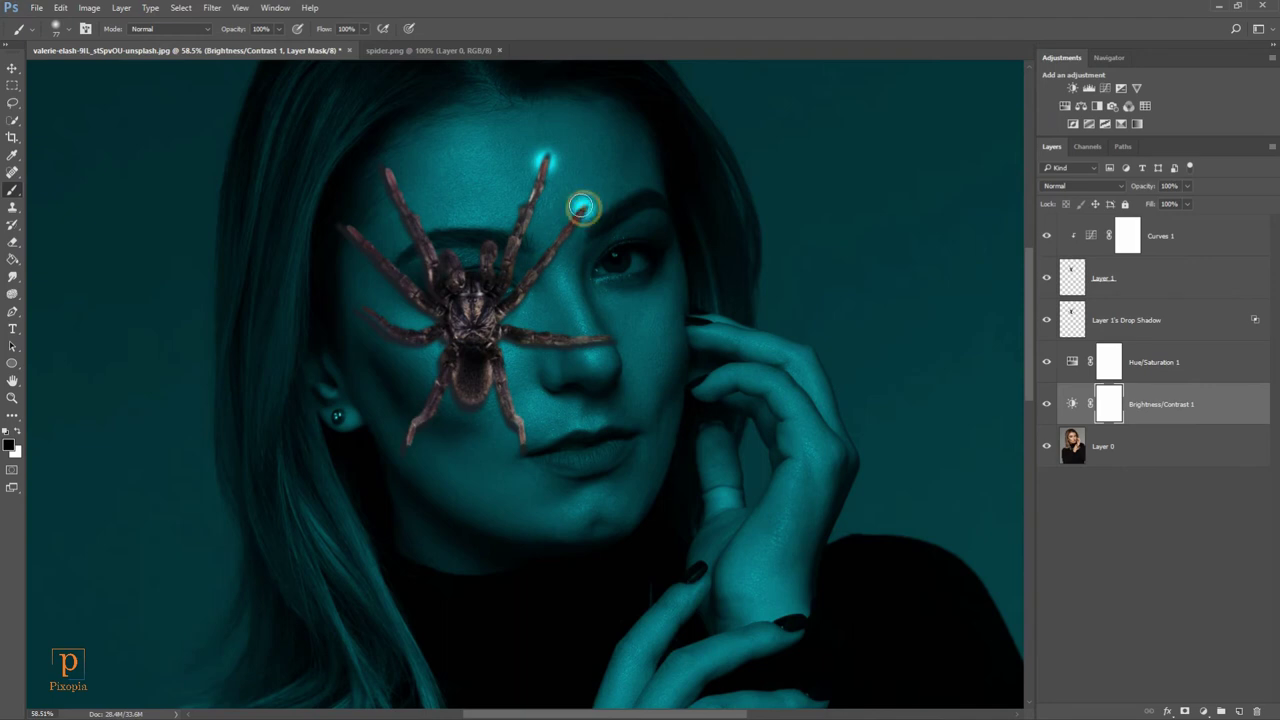
click(603, 336)
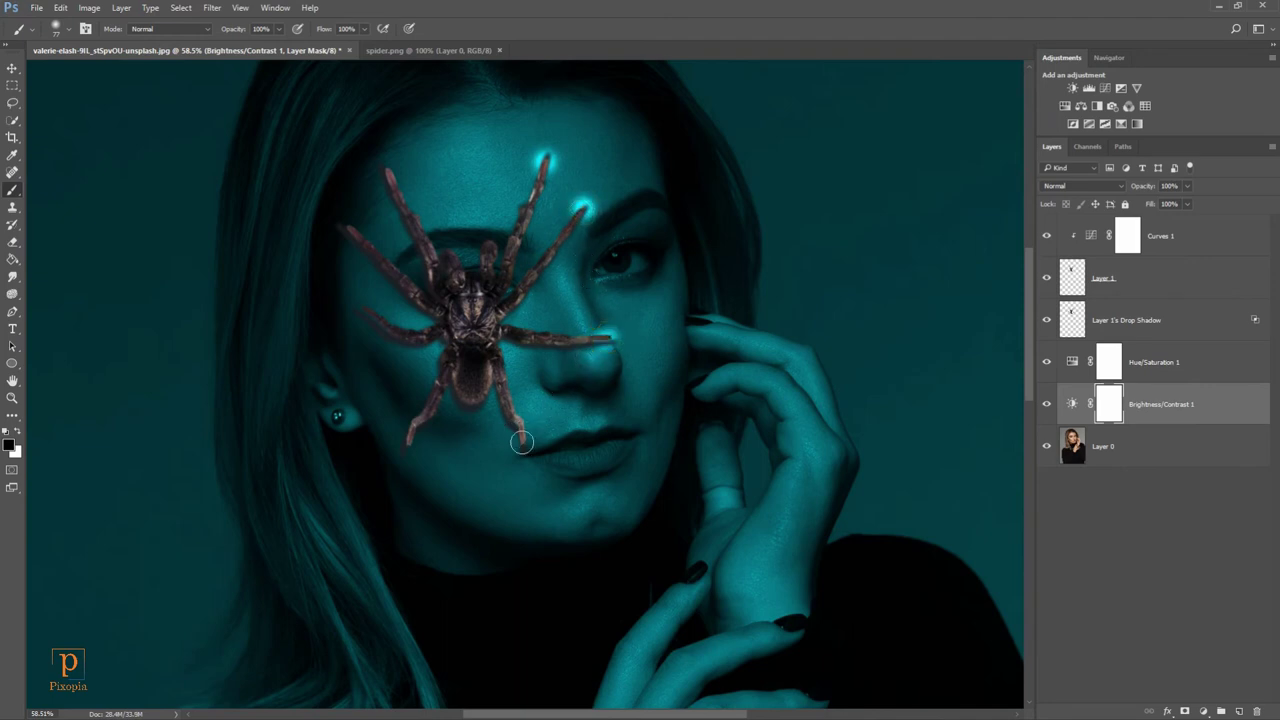
click(404, 441)
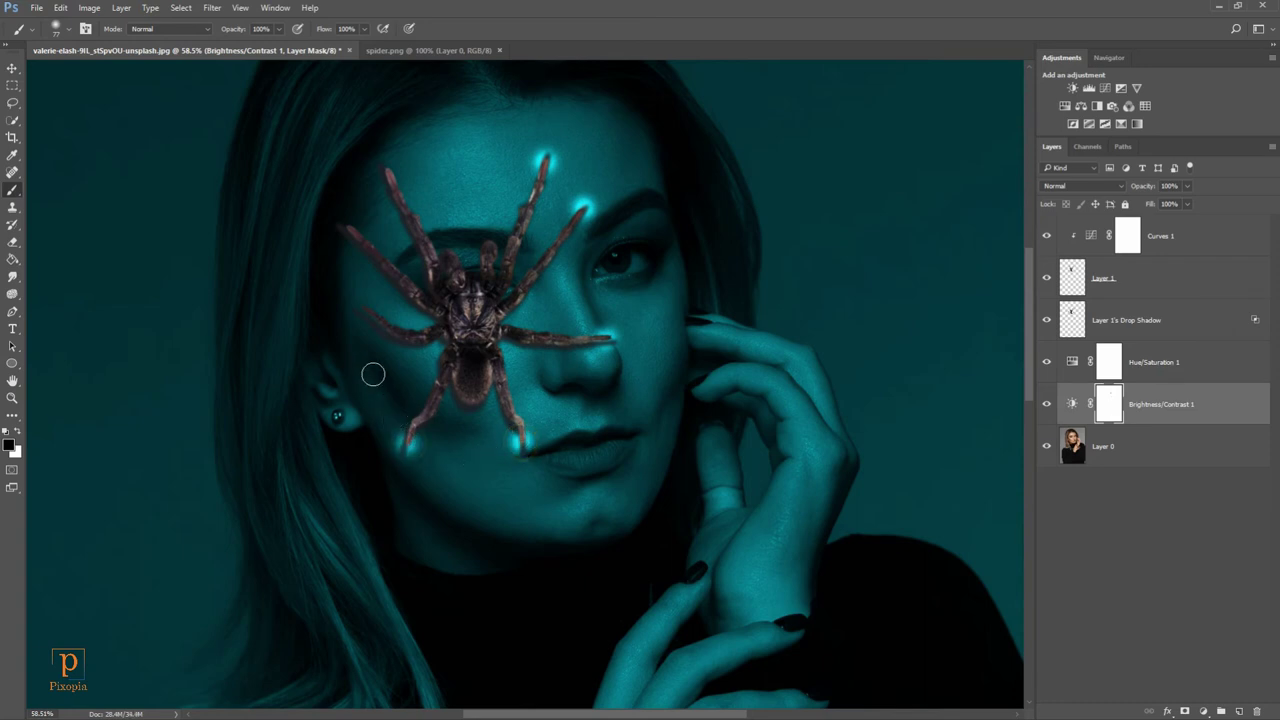
click(358, 307)
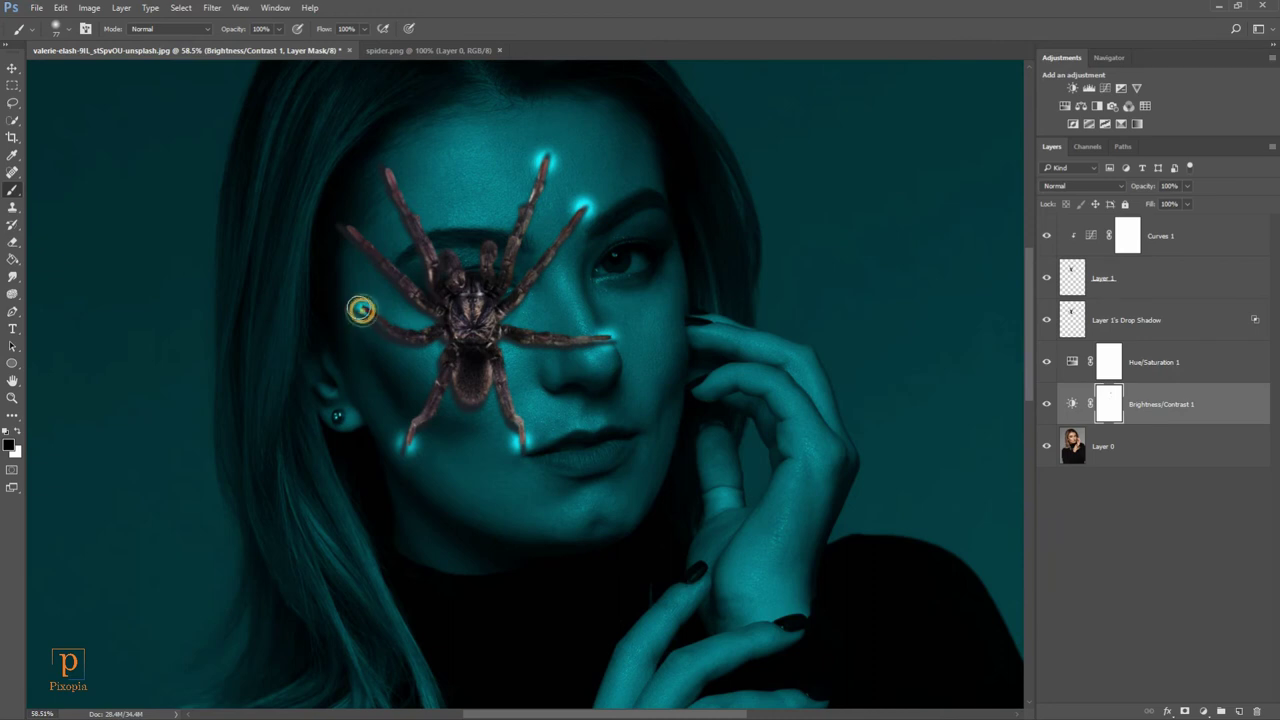
click(382, 171)
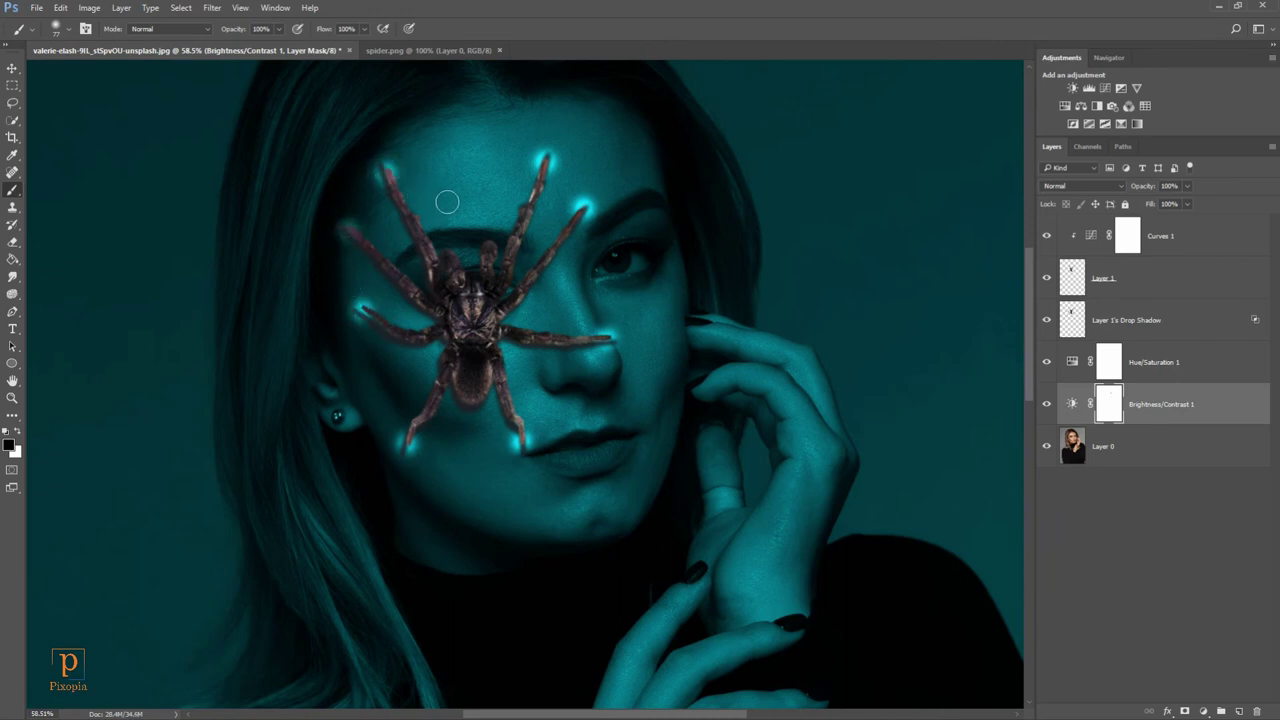
click(279, 29)
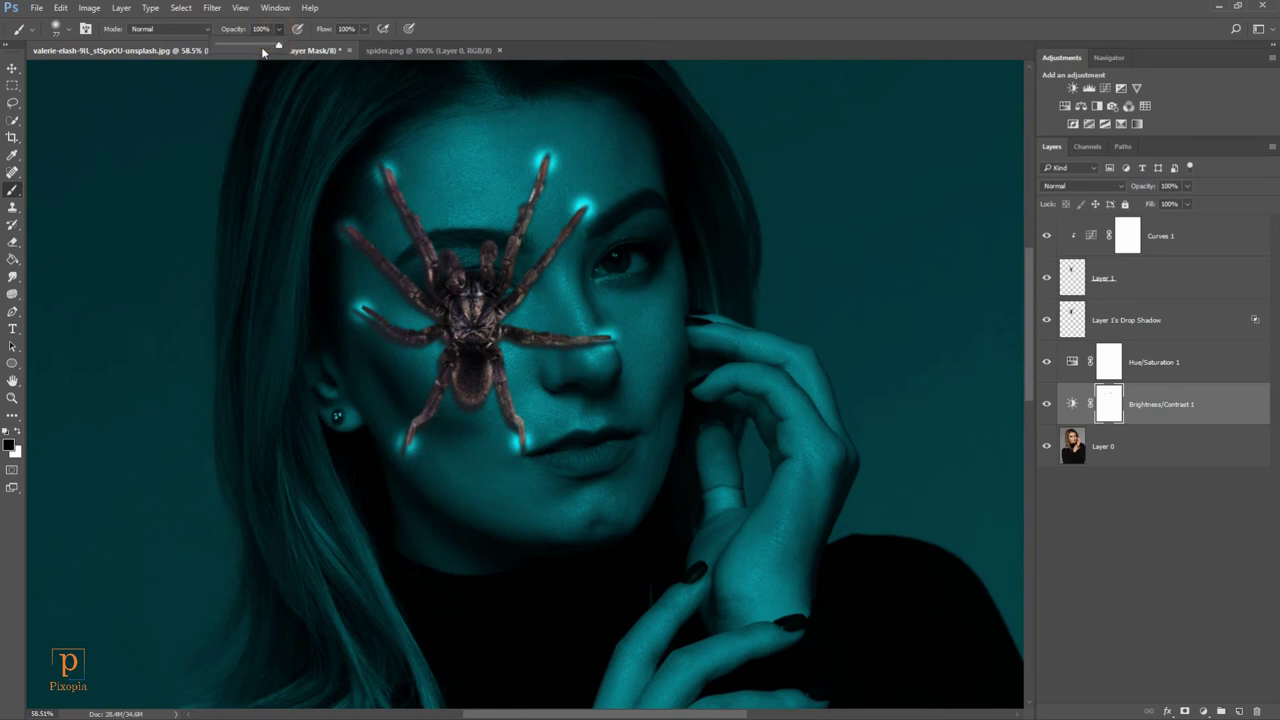
Step: Lower brush opacity to 15%, enlarge the brush, and dab wider glows on the top and eye-side leg tips
drag(263, 52, 236, 52)
drag(434, 149, 573, 160)
click(538, 158)
click(541, 160)
click(541, 158)
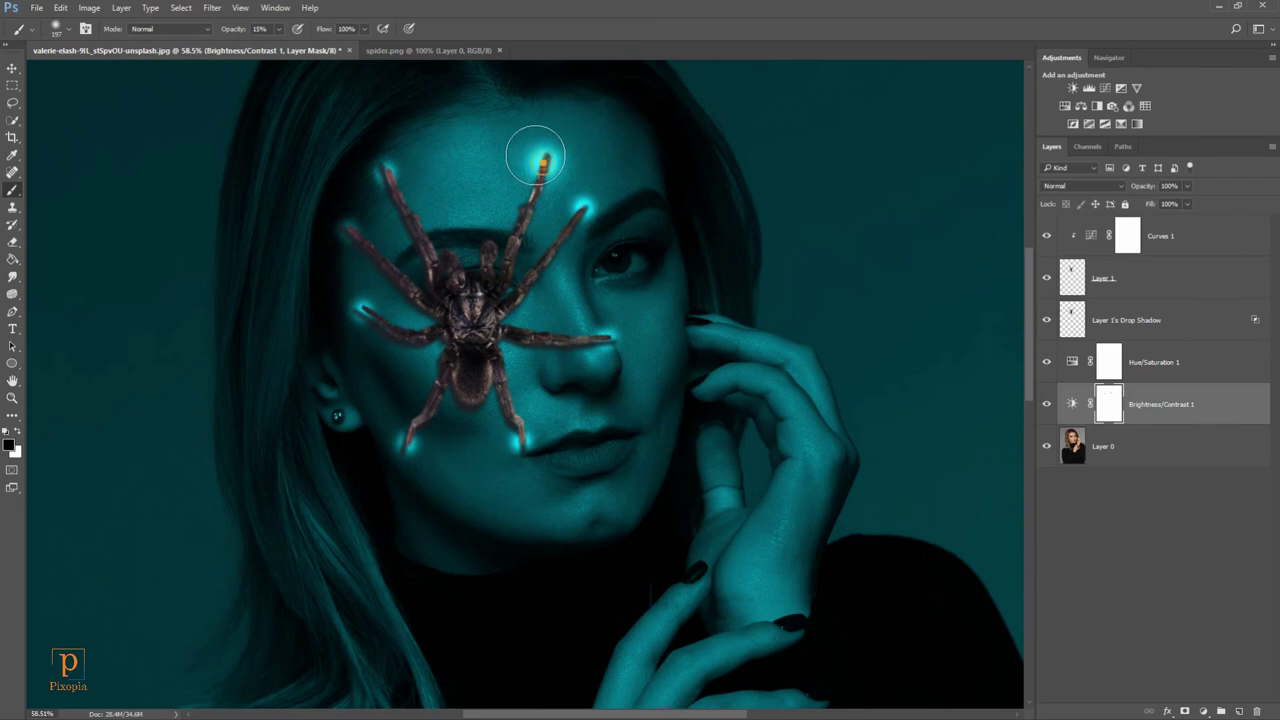
click(584, 208)
drag(586, 206, 573, 206)
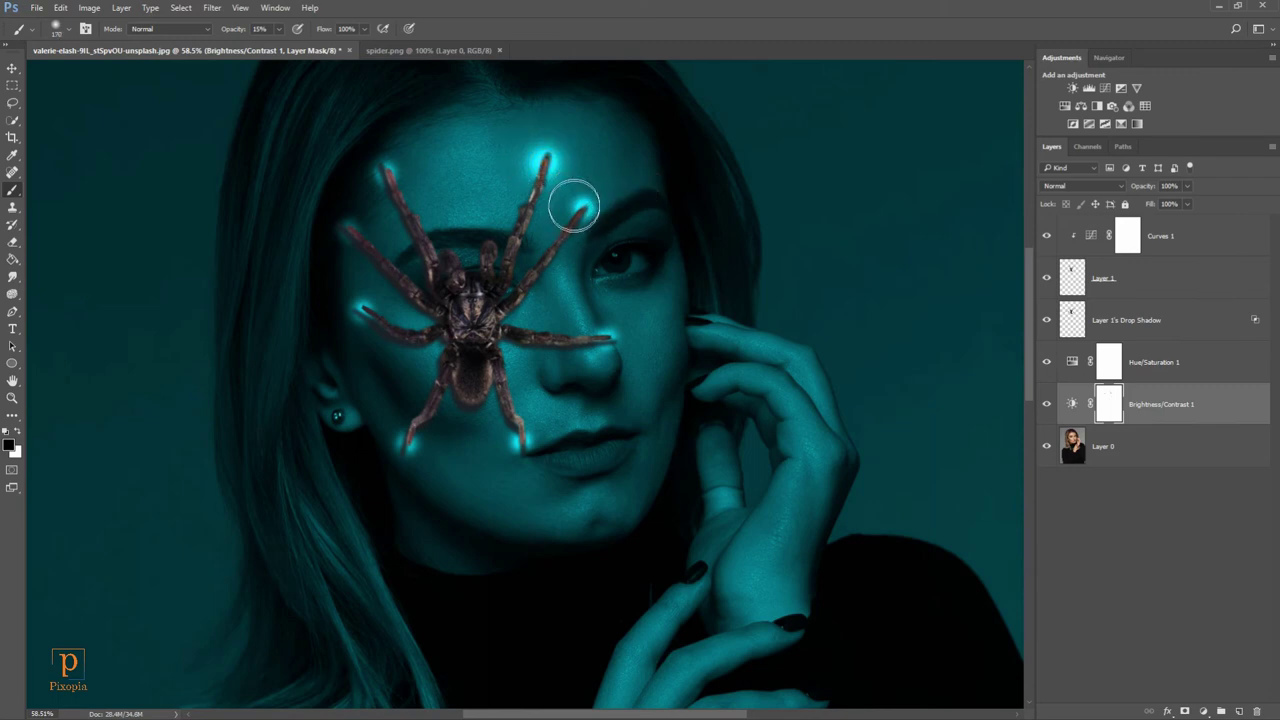
Step: Switch to white and dab resized glows on the nose-side, lower, left and upper-left leg tips
key(x)
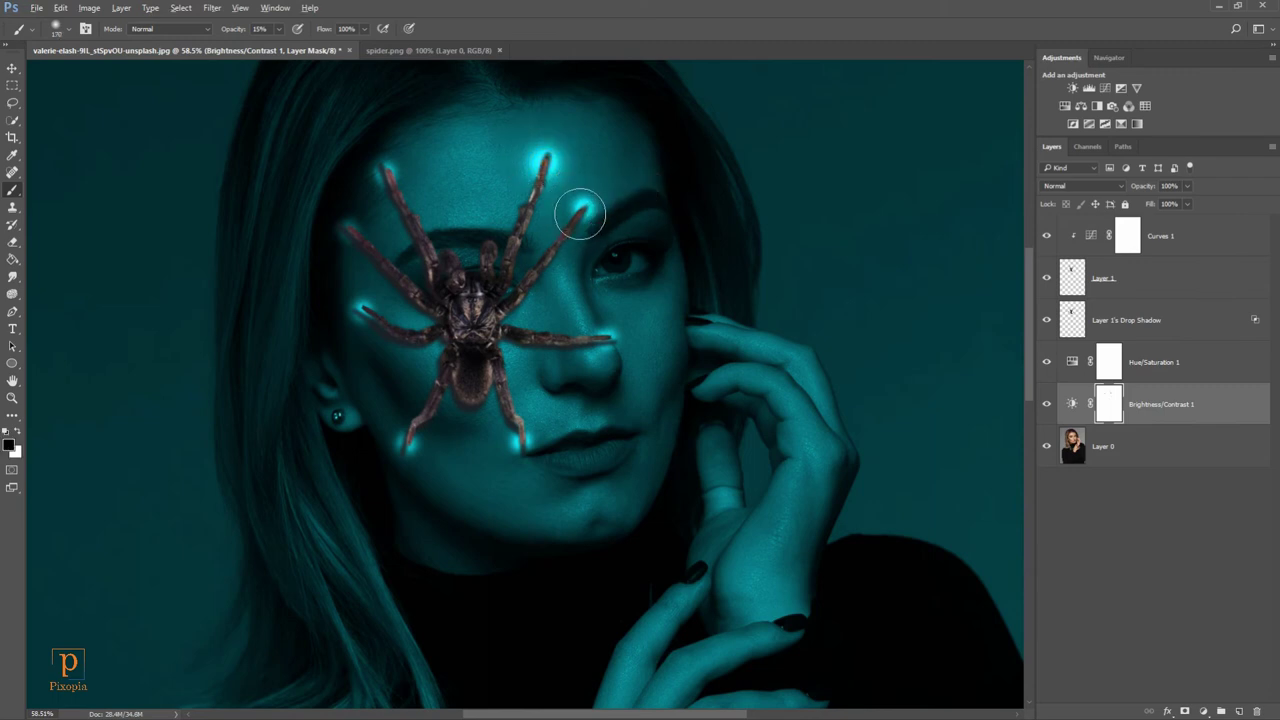
drag(580, 208, 570, 208)
drag(594, 337, 598, 339)
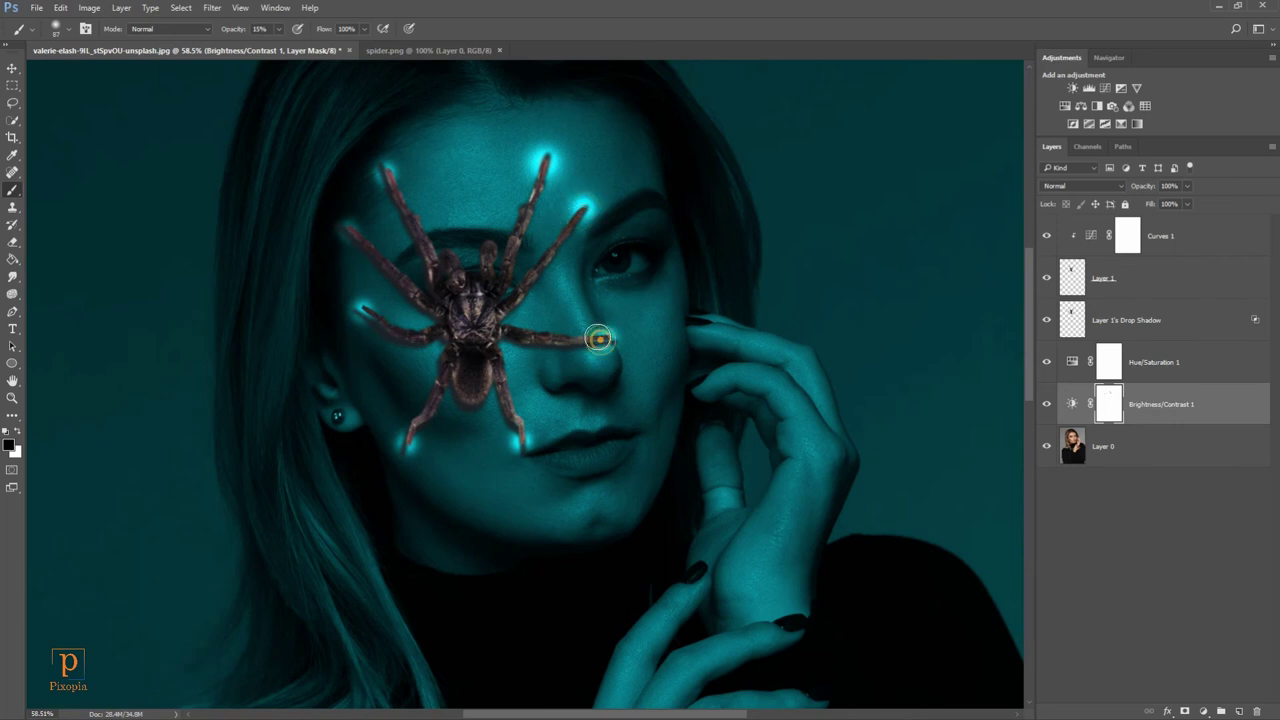
click(600, 340)
click(516, 440)
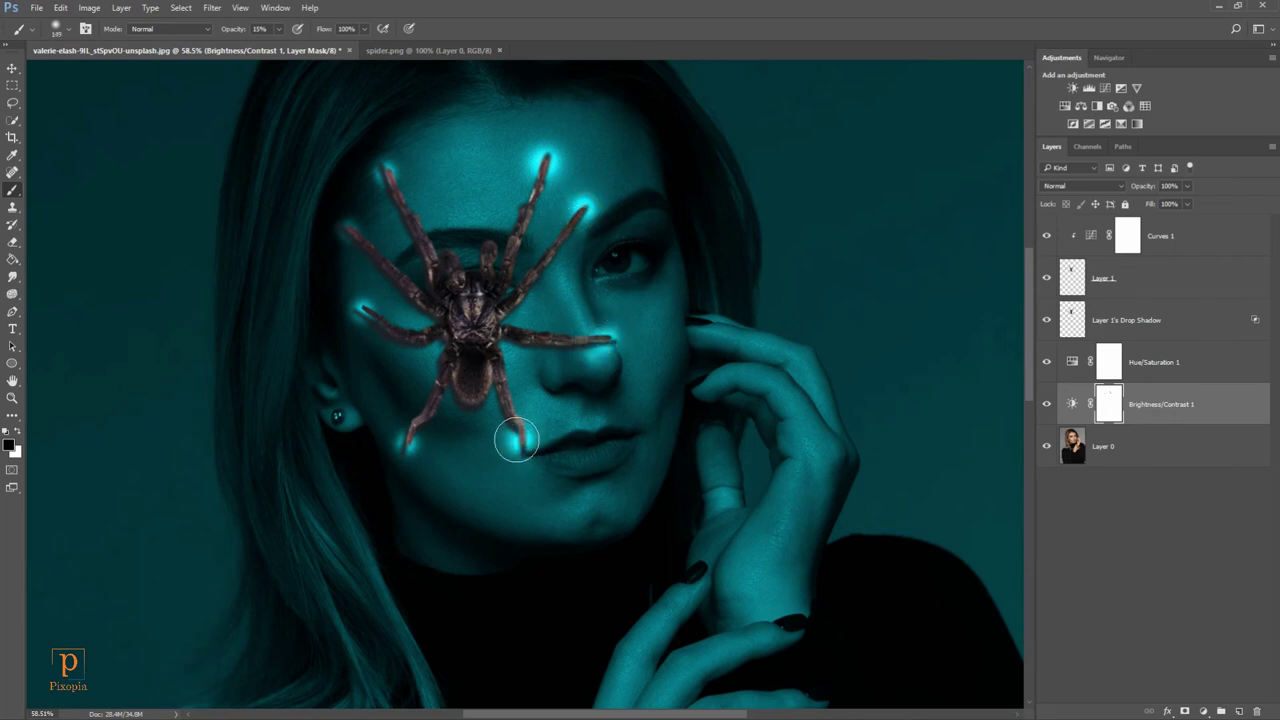
drag(365, 313, 352, 315)
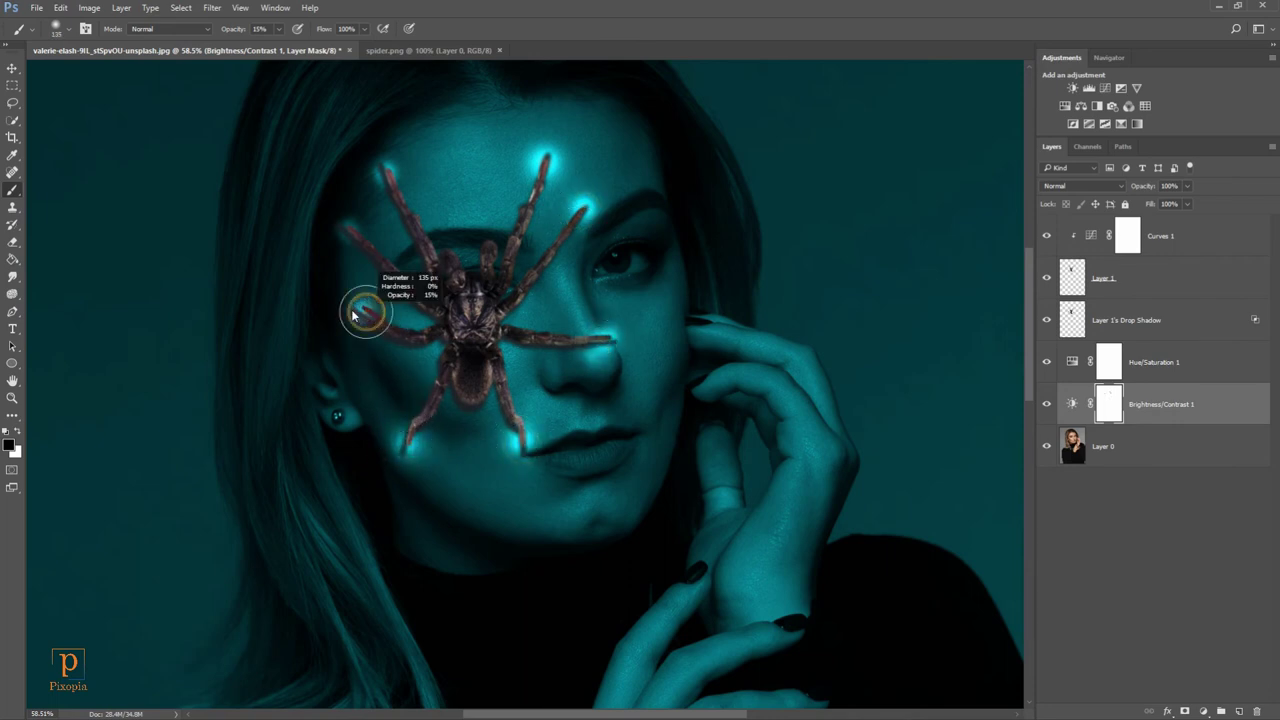
click(357, 310)
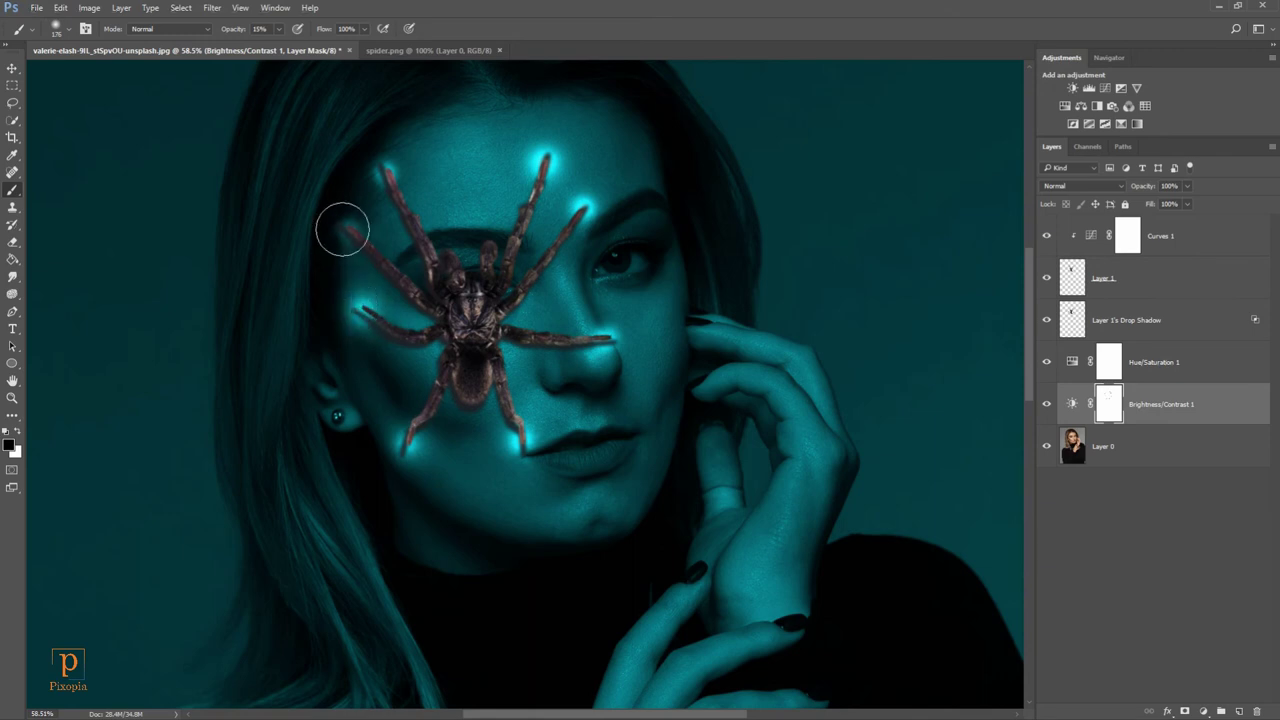
drag(342, 229, 346, 229)
click(385, 175)
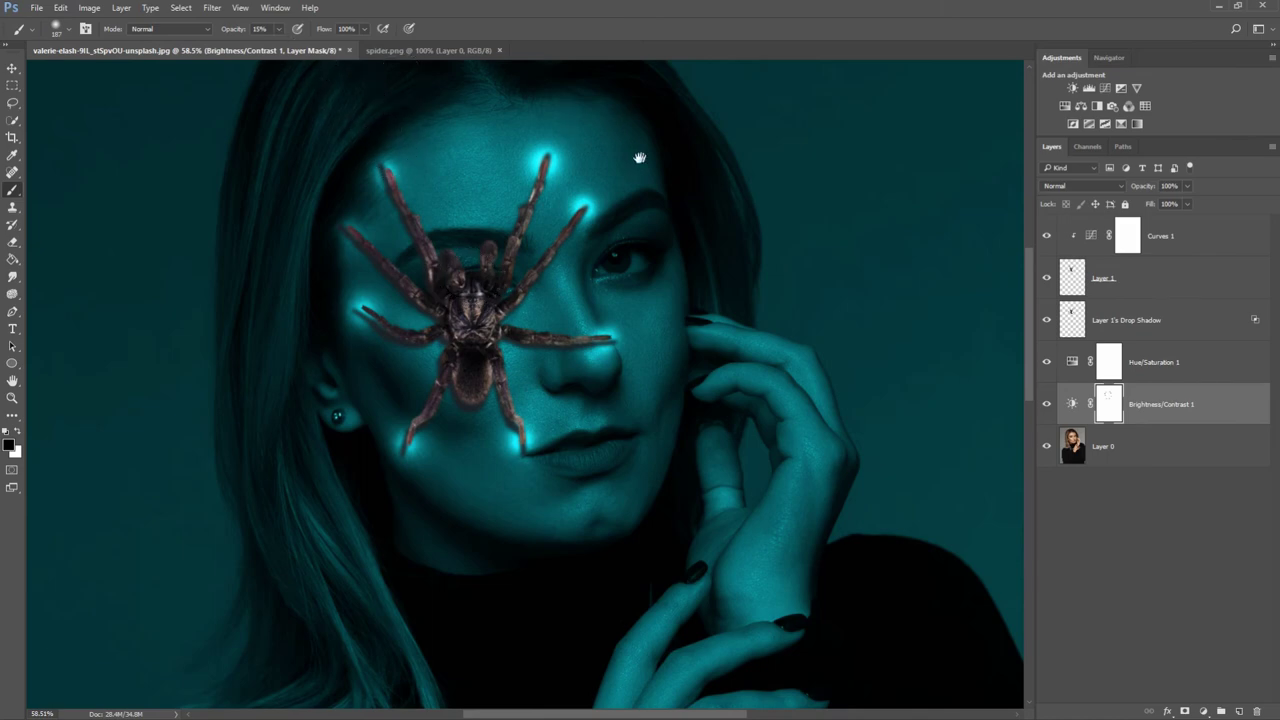
drag(640, 158, 586, 156)
Step: With a ~73 px soft brush, paint the iris, eye-white corners and catchlight to glow cyan
scroll(590, 243, up, 5)
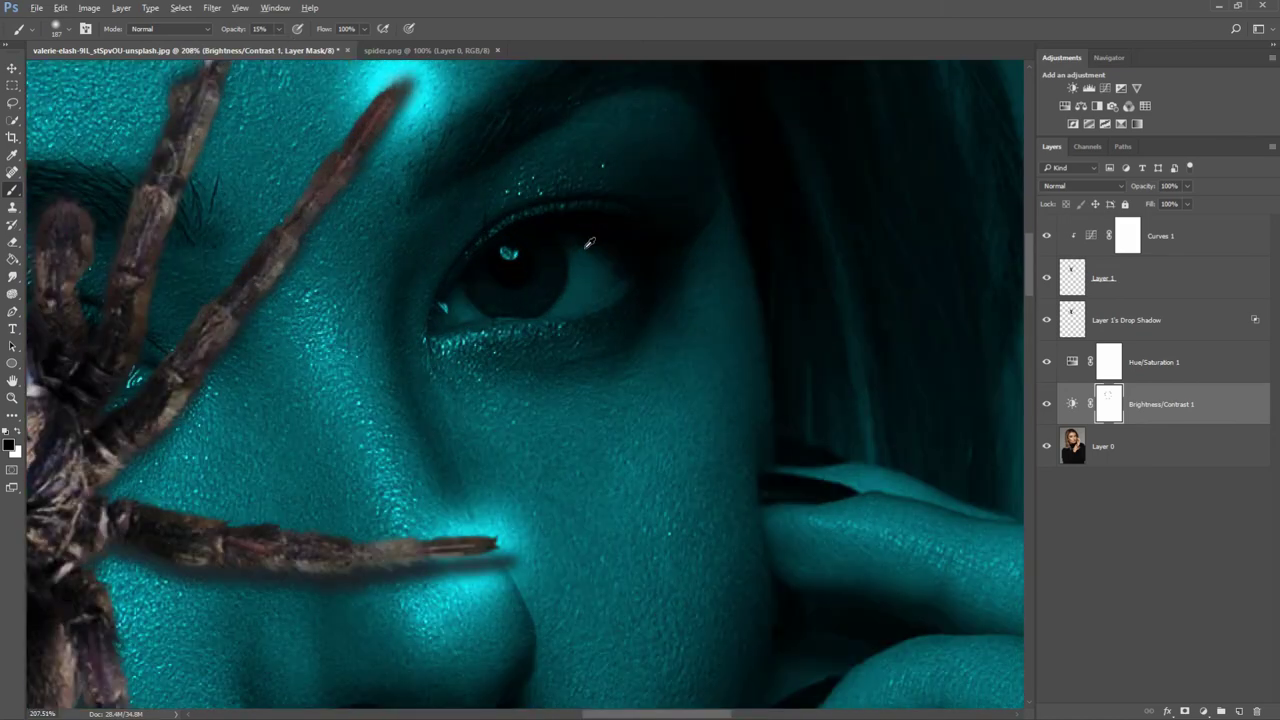
drag(237, 33, 322, 36)
drag(518, 291, 418, 294)
mouse_move(514, 257)
mouse_down()
mouse_move(590, 272)
mouse_move(466, 289)
mouse_move(523, 246)
mouse_move(600, 229)
mouse_move(609, 257)
mouse_move(523, 251)
mouse_move(482, 286)
mouse_move(529, 271)
mouse_move(509, 260)
mouse_up()
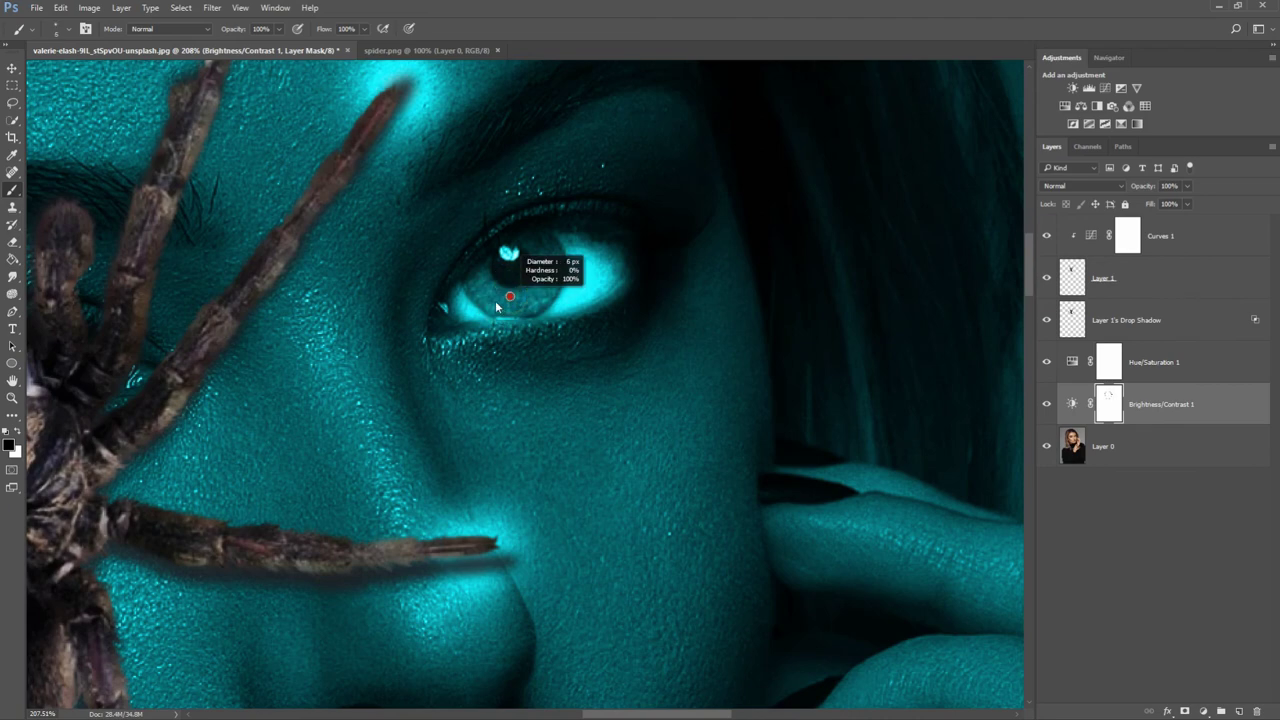
drag(468, 297, 445, 316)
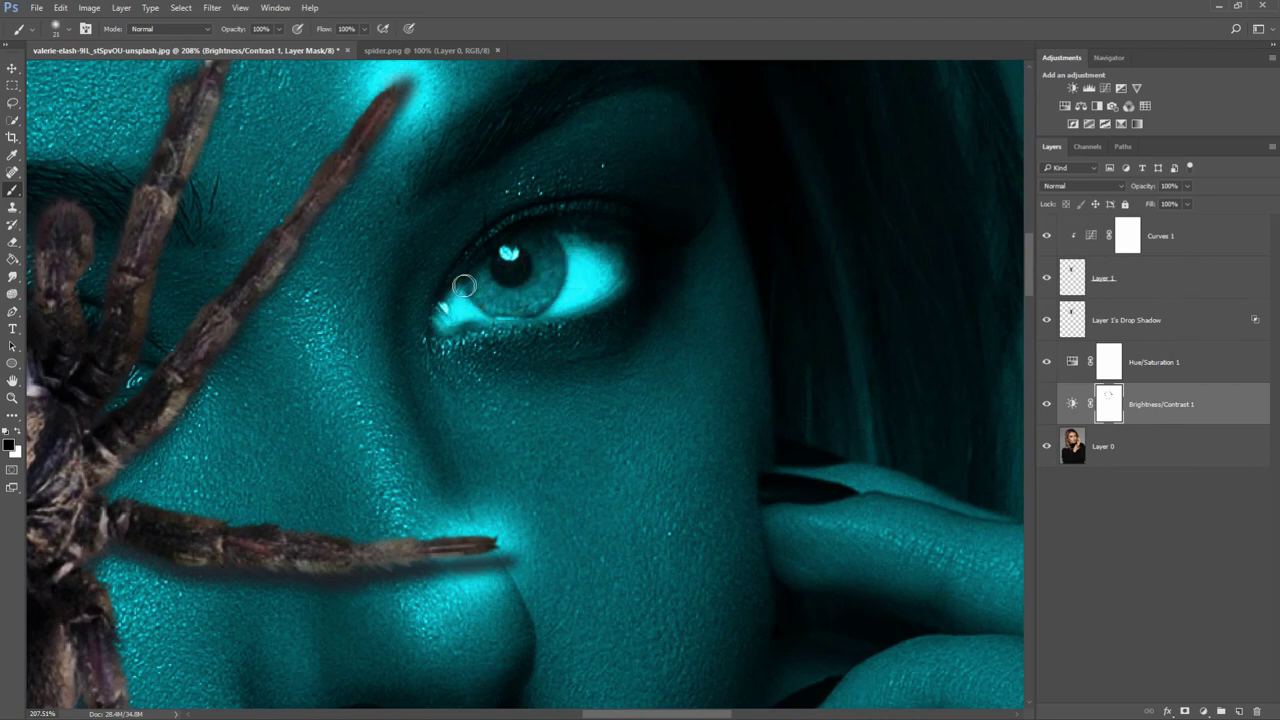
drag(605, 274, 619, 248)
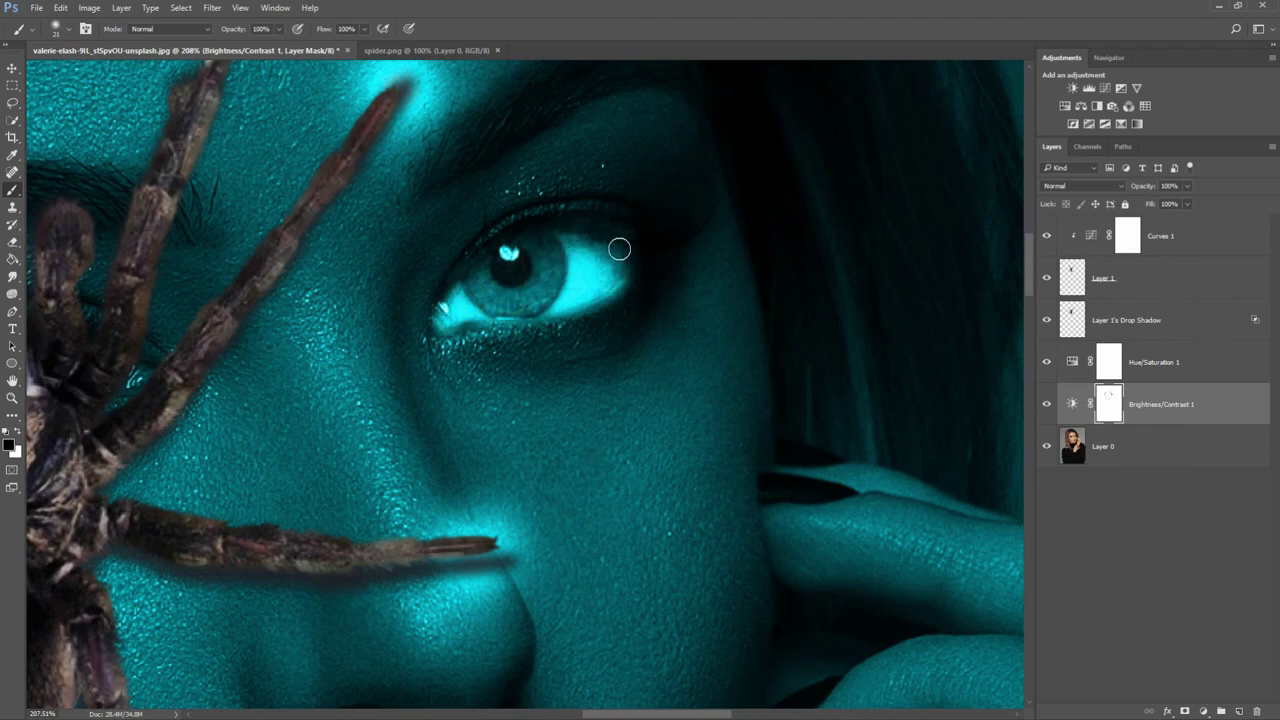
drag(568, 297, 529, 246)
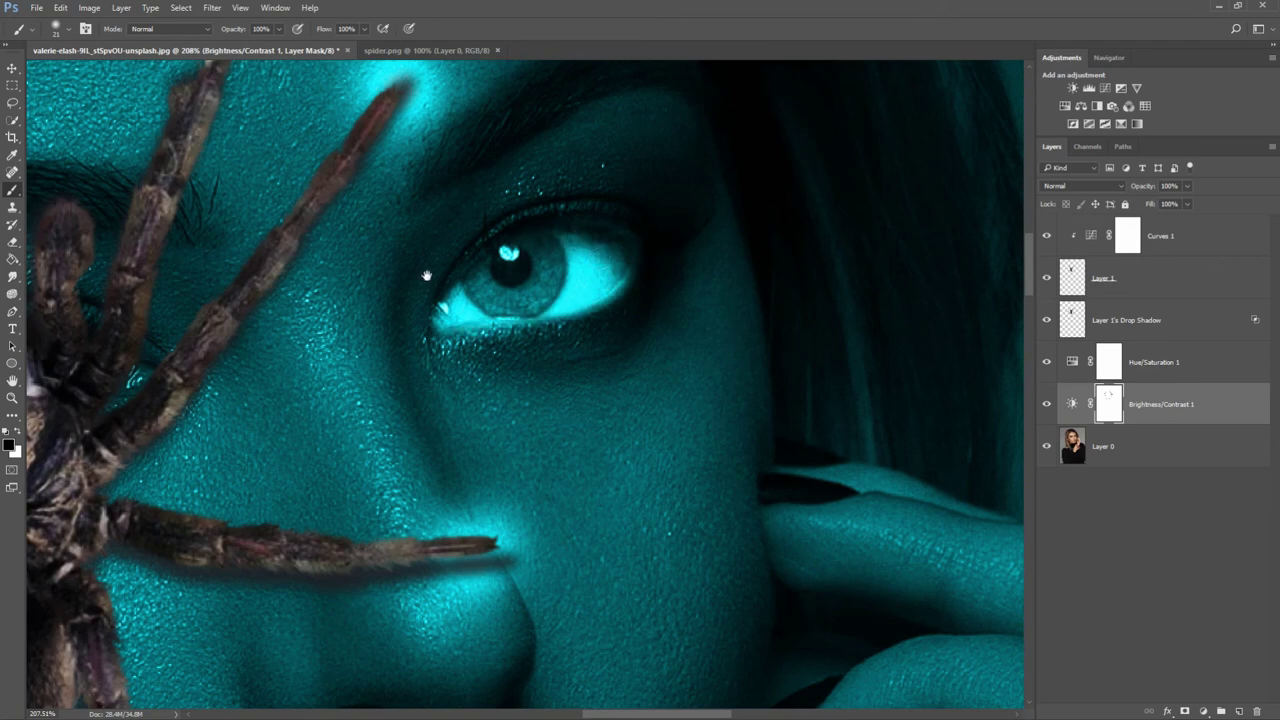
scroll(426, 275, down, 4)
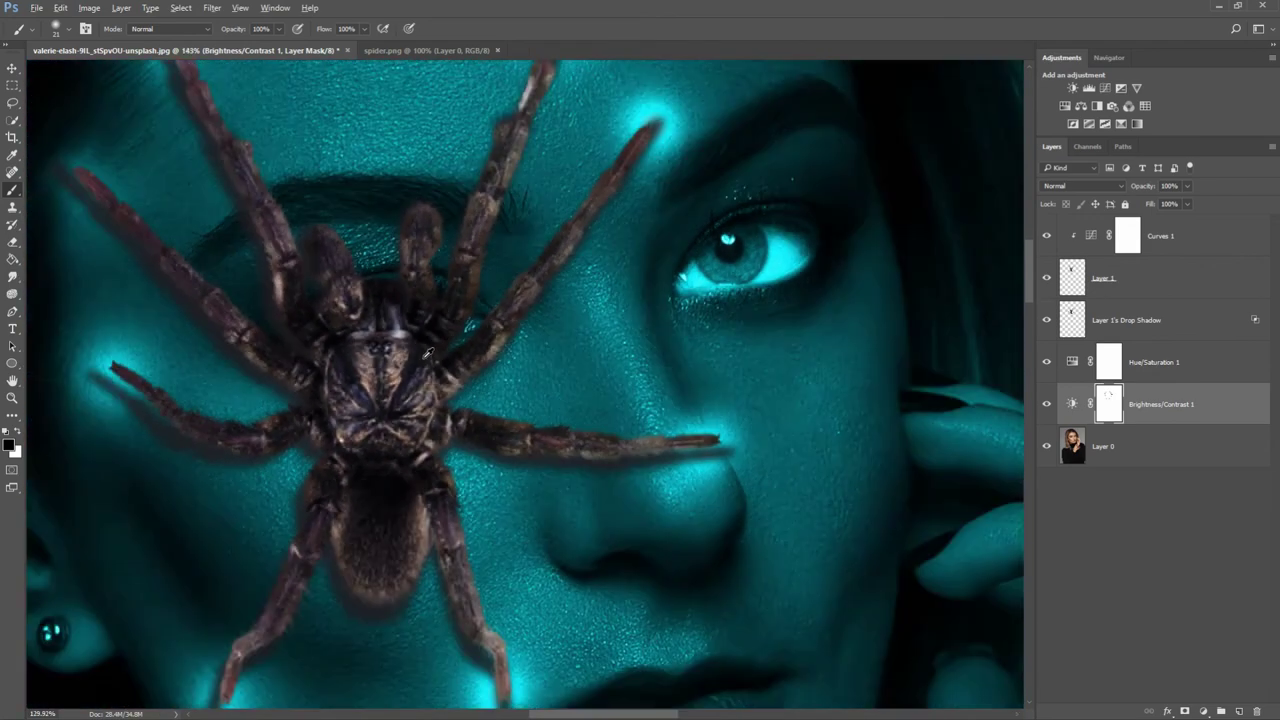
Step: At 31% opacity with a large brush, paint faint glow over the upper-left legs and abdomen
scroll(427, 352, down, 2)
scroll(409, 220, down, 2)
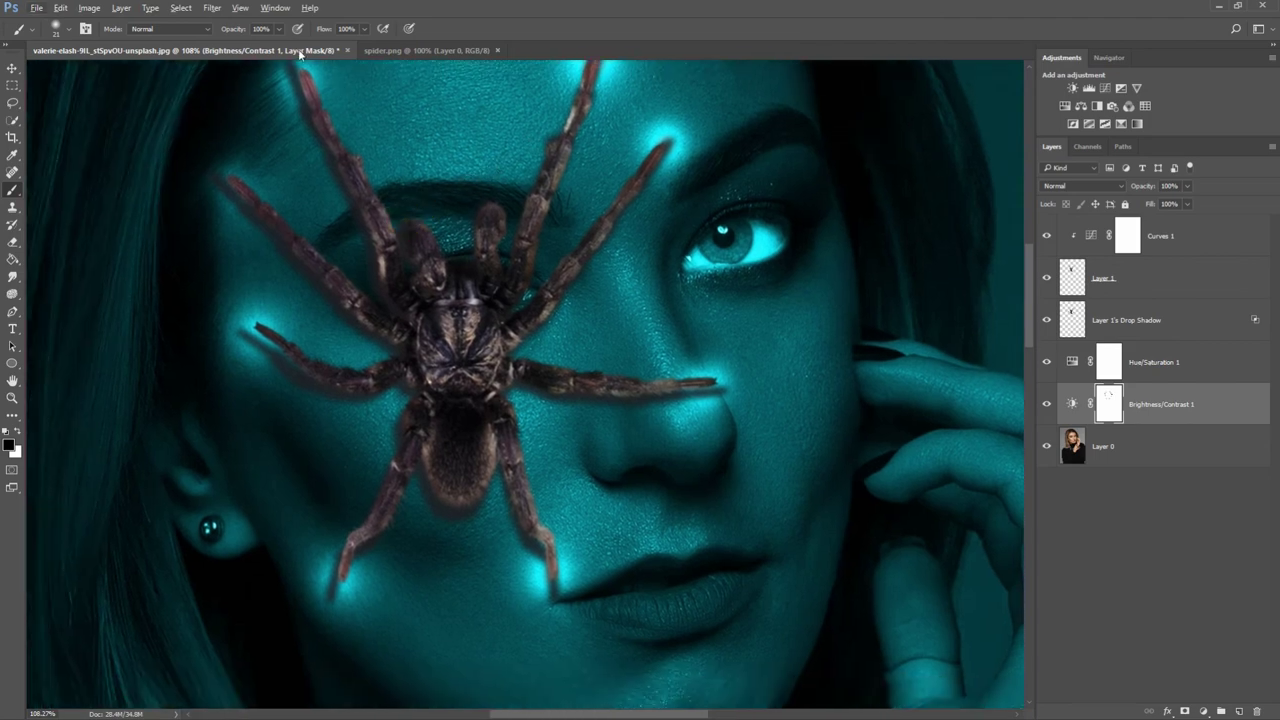
click(279, 29)
drag(269, 50, 239, 52)
mouse_move(420, 223)
mouse_down()
mouse_move(394, 266)
mouse_move(344, 263)
mouse_up()
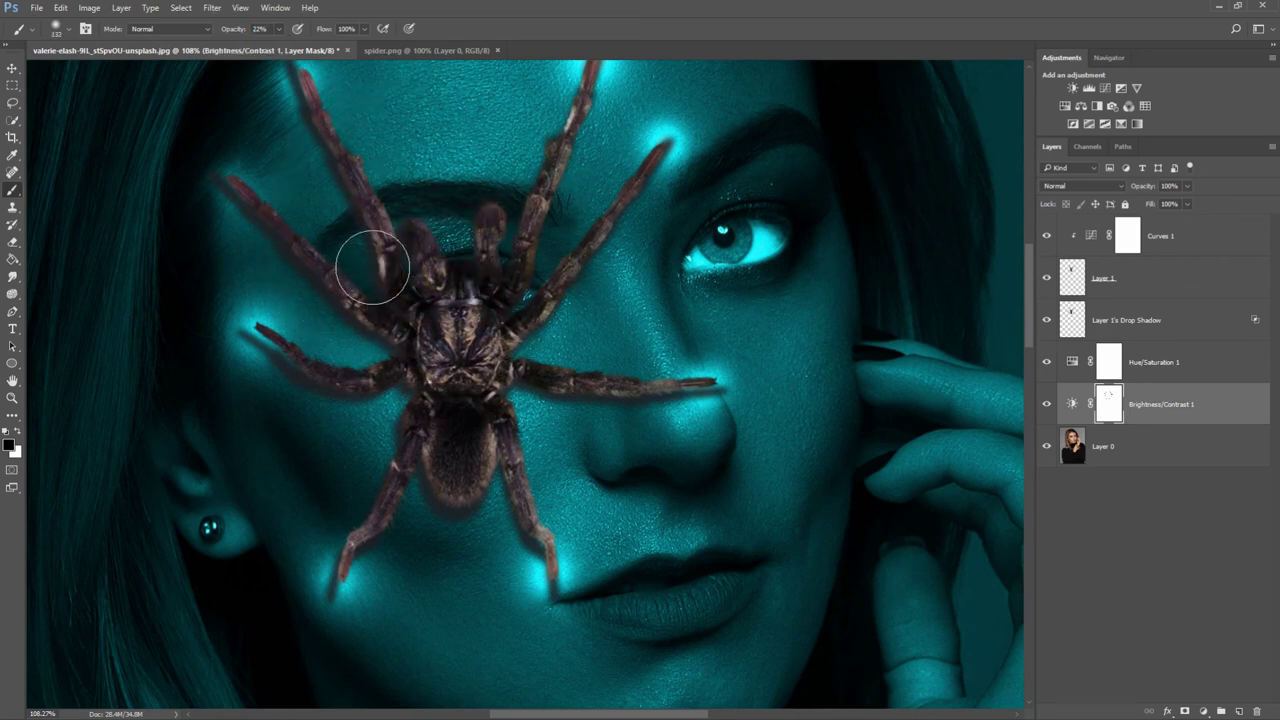
drag(366, 277, 416, 245)
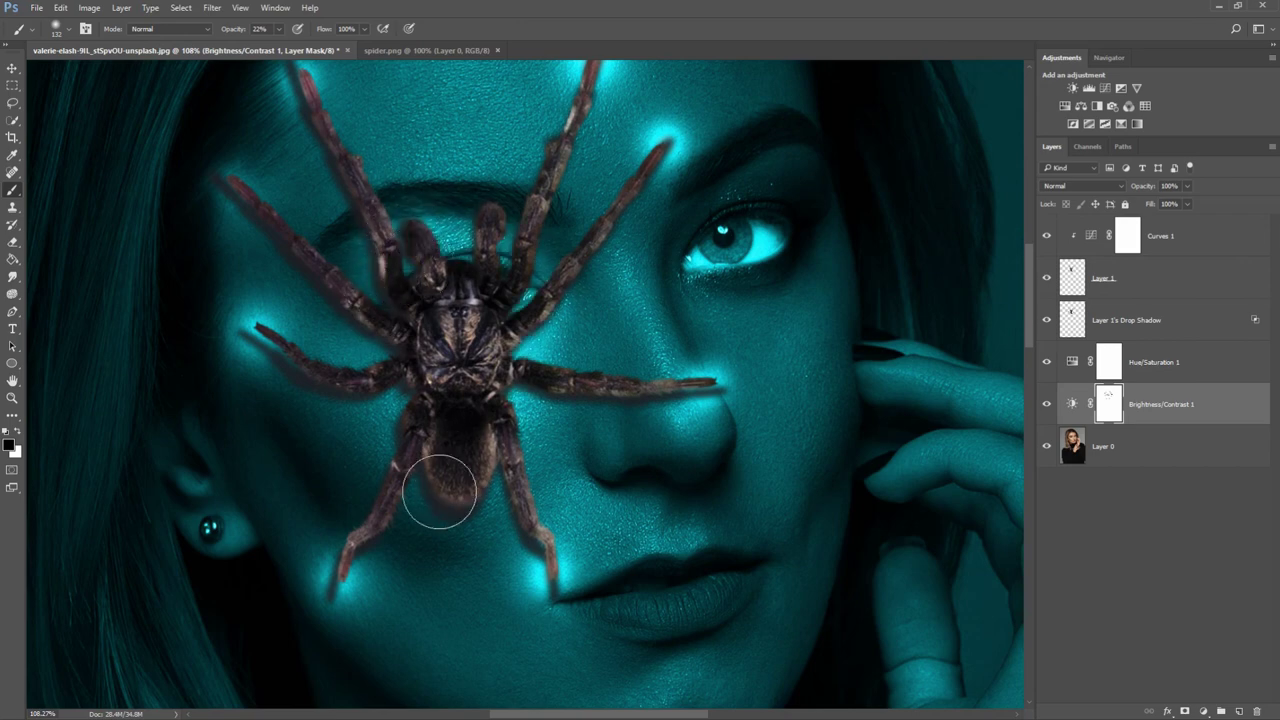
mouse_move(446, 494)
mouse_down()
mouse_move(392, 280)
mouse_move(428, 257)
mouse_up()
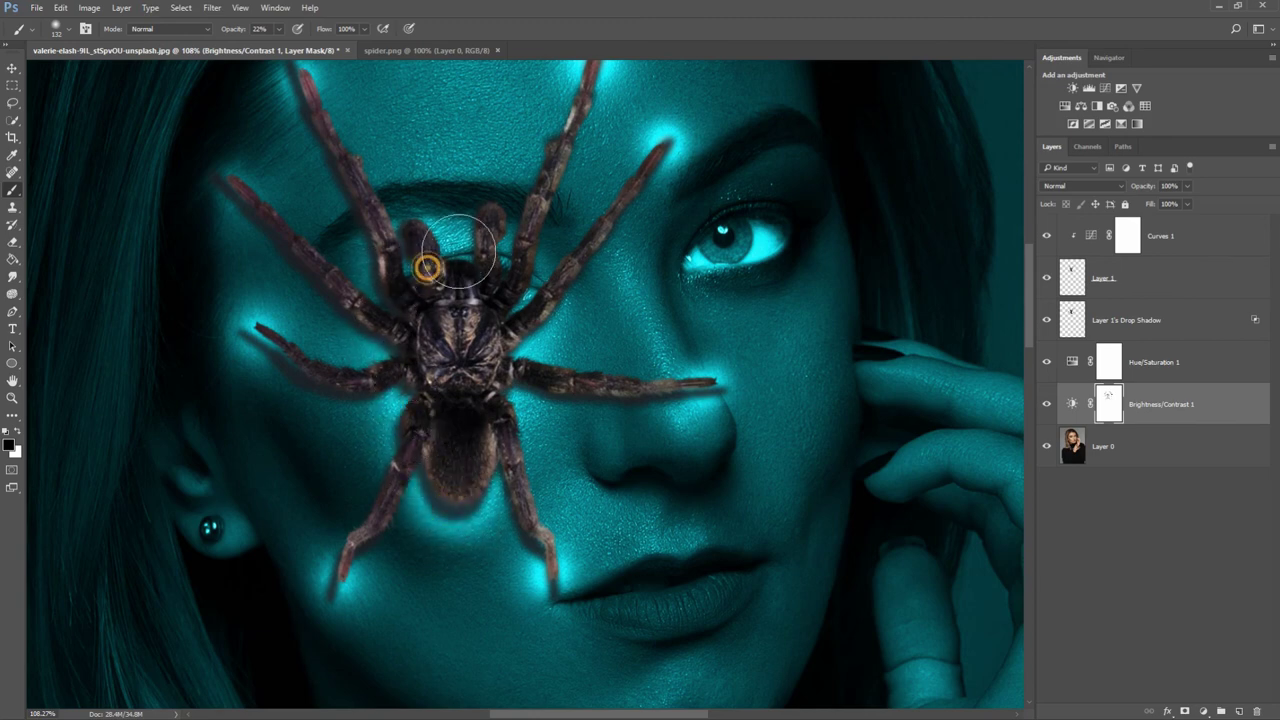
Step: Widen the brush to 412 px to brighten the glow right of the spider's body, then reduce it to 202 px with lower opacity
drag(441, 338, 529, 356)
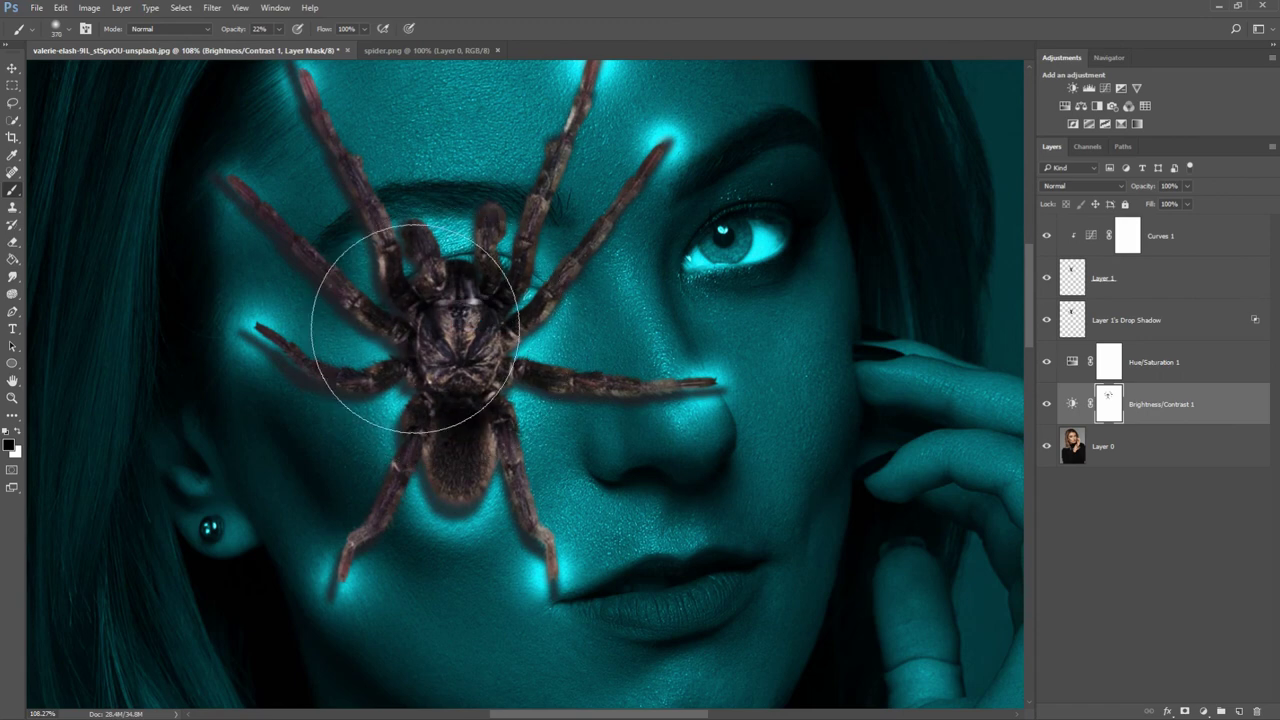
right_click(449, 357)
mouse_move(449, 357)
mouse_down()
mouse_move(462, 341)
mouse_move(430, 335)
mouse_up()
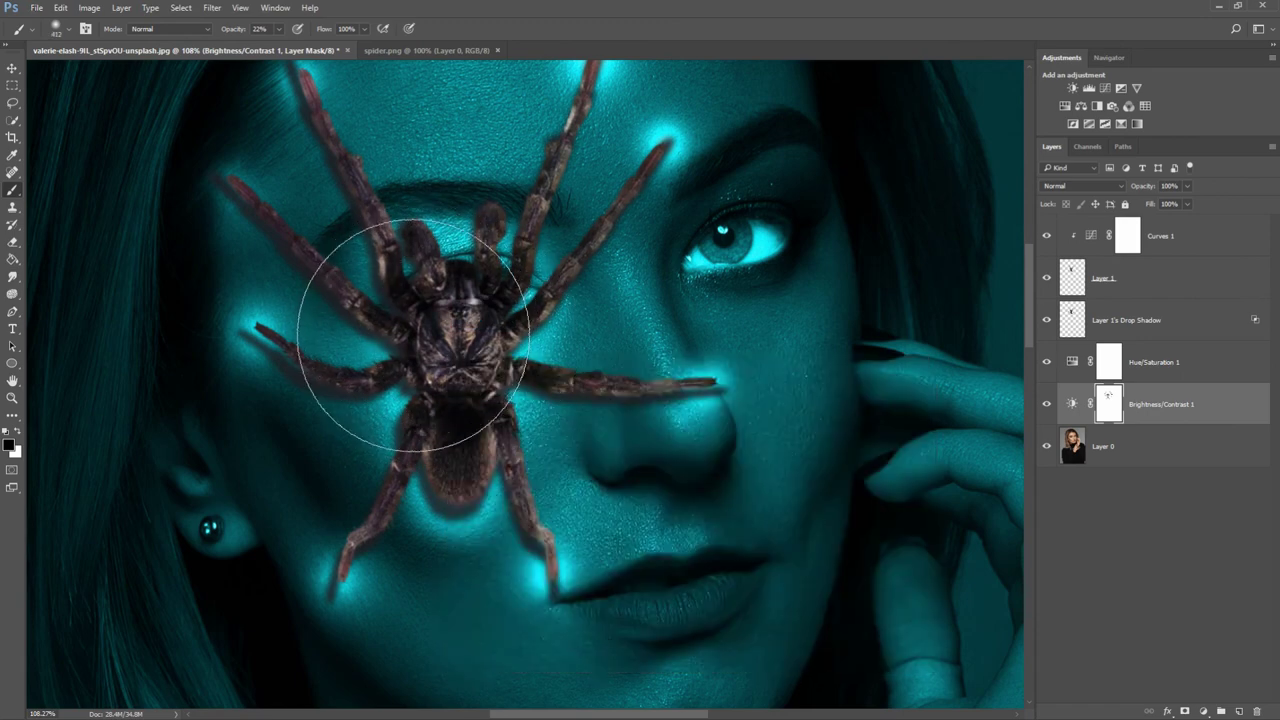
mouse_move(525, 345)
mouse_down()
mouse_move(571, 329)
mouse_move(586, 343)
mouse_move(586, 406)
mouse_move(555, 400)
mouse_up()
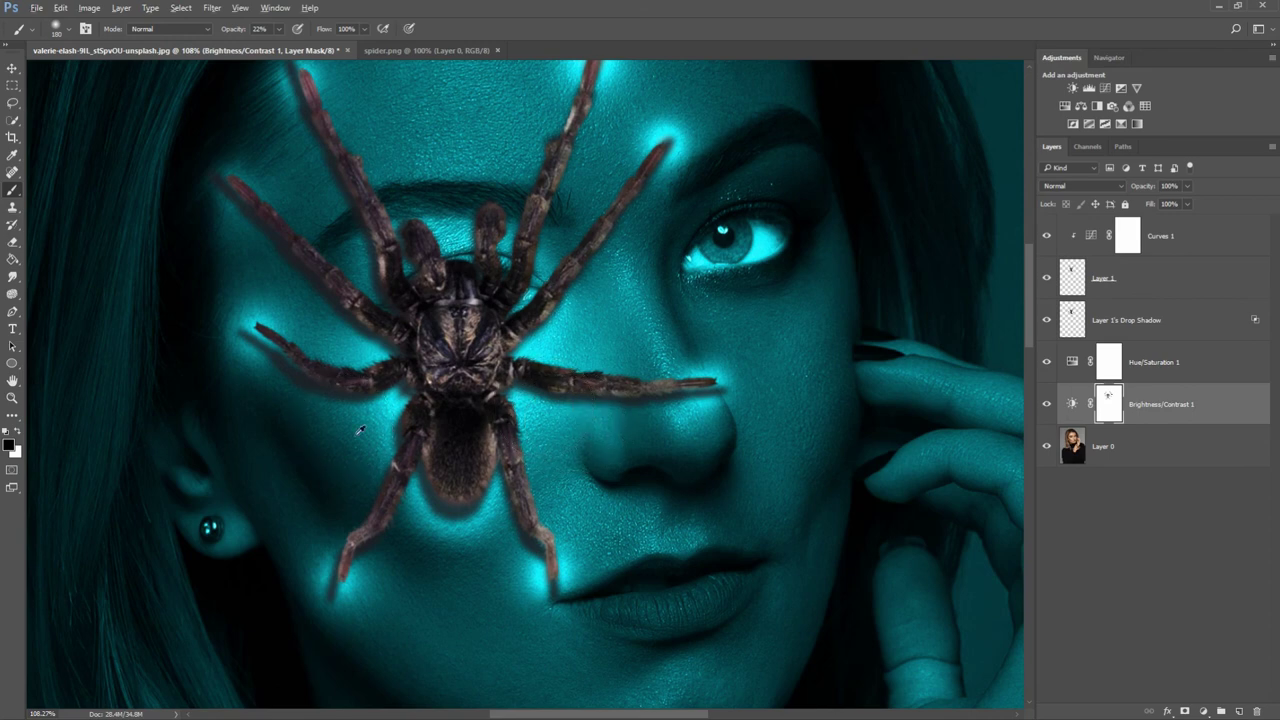
drag(354, 436, 368, 434)
mouse_move(236, 35)
mouse_down()
mouse_move(198, 37)
mouse_move(240, 31)
mouse_up()
Step: Zoom out to the whole portrait and select the Curves 1 adjustment layer
scroll(335, 425, down, 3)
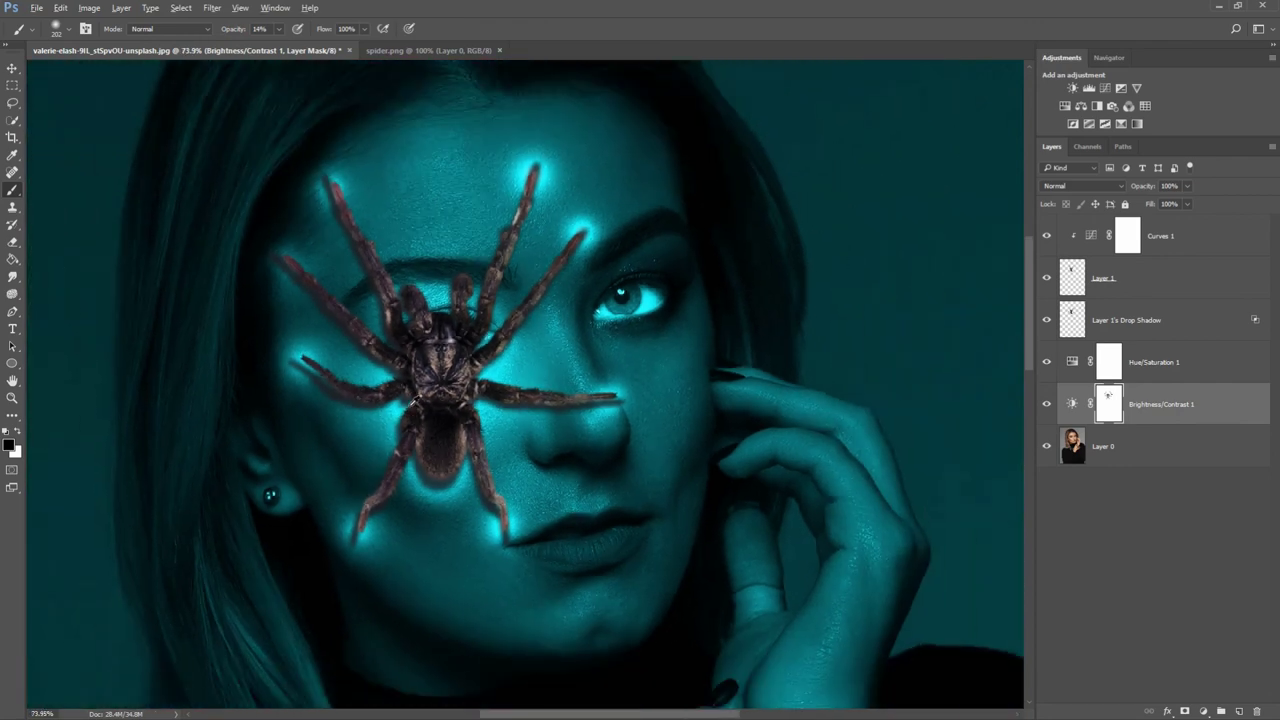
scroll(396, 348, up, 1)
scroll(455, 355, up, 1)
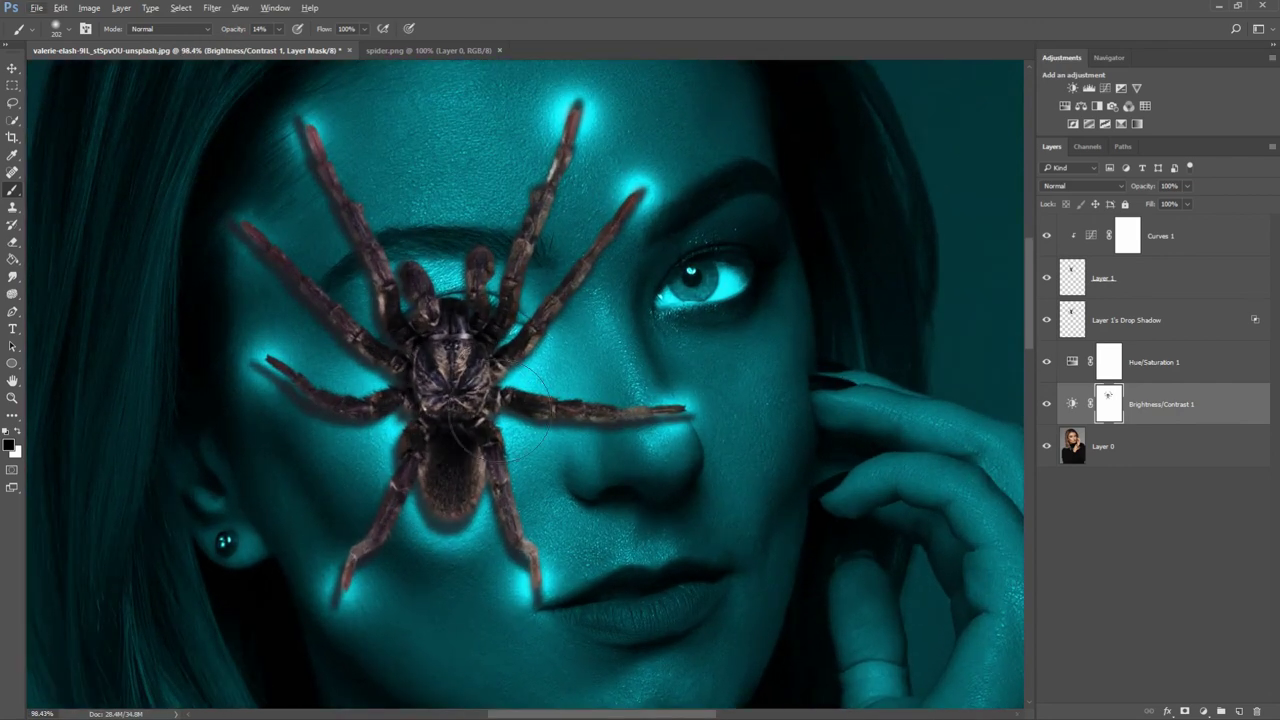
click(1235, 238)
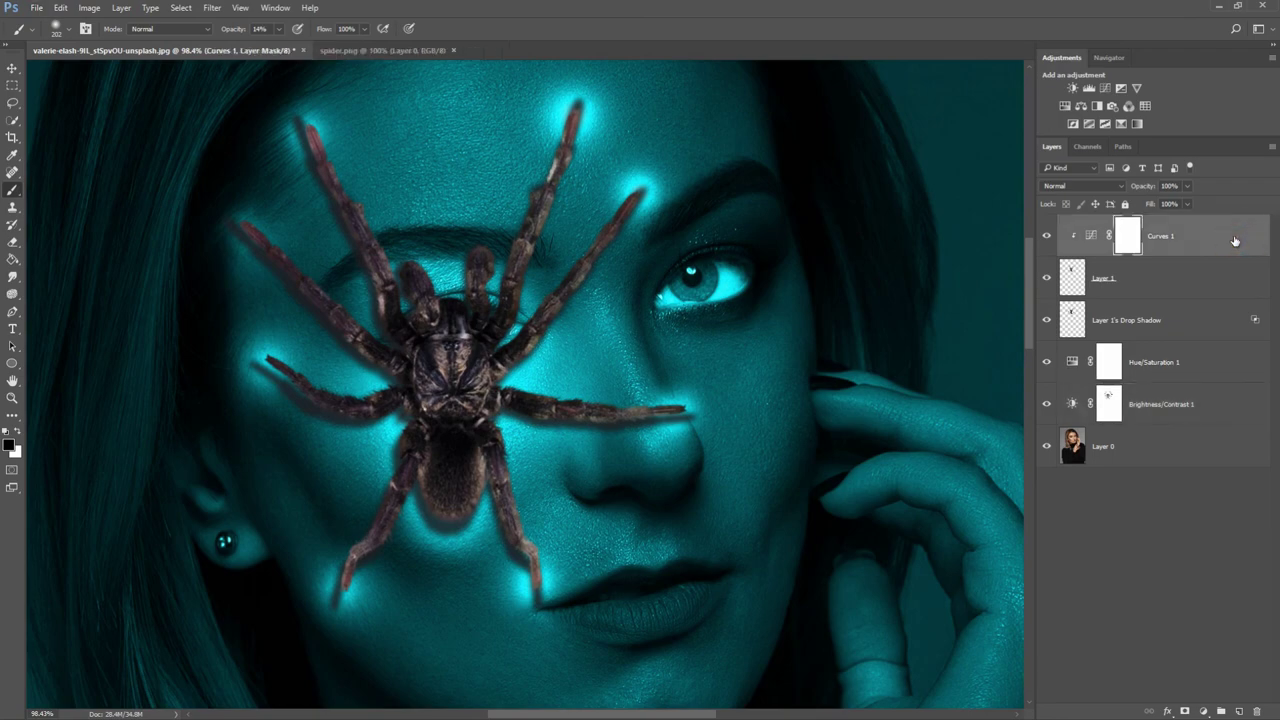